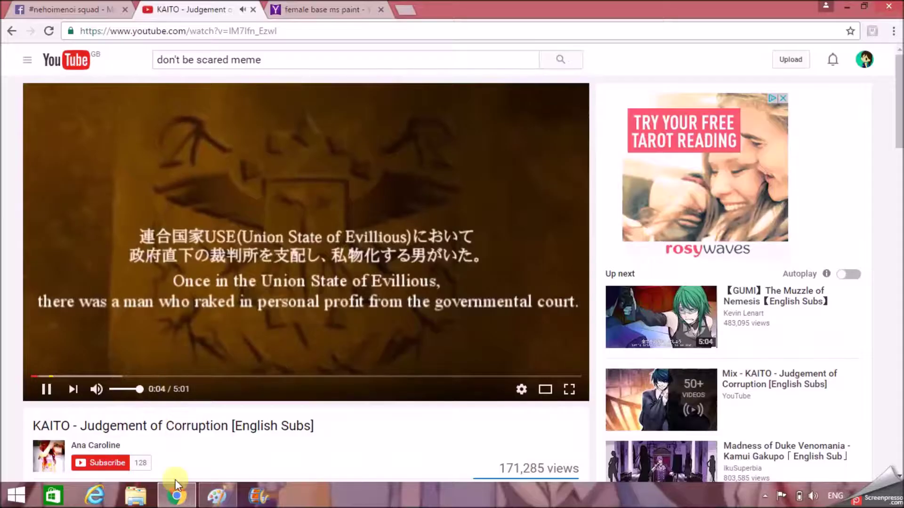
Step: Trace the hair's left edge with a bent black curve, undoing the first misplaced attempt
drag(399, 289, 278, 433)
mouse_move(387, 244)
mouse_down()
mouse_move(317, 292)
mouse_move(324, 256)
mouse_move(347, 238)
mouse_up()
click(39, 9)
drag(308, 341, 278, 432)
drag(300, 381, 313, 371)
drag(294, 403, 290, 407)
click(394, 259)
Step: Draw an arc across the hair top and a right-side line, then undo both unwanted curves
drag(305, 338, 402, 290)
click(295, 296)
drag(352, 252, 362, 235)
drag(338, 275, 343, 275)
drag(403, 287, 471, 333)
drag(417, 239, 498, 252)
click(42, 8)
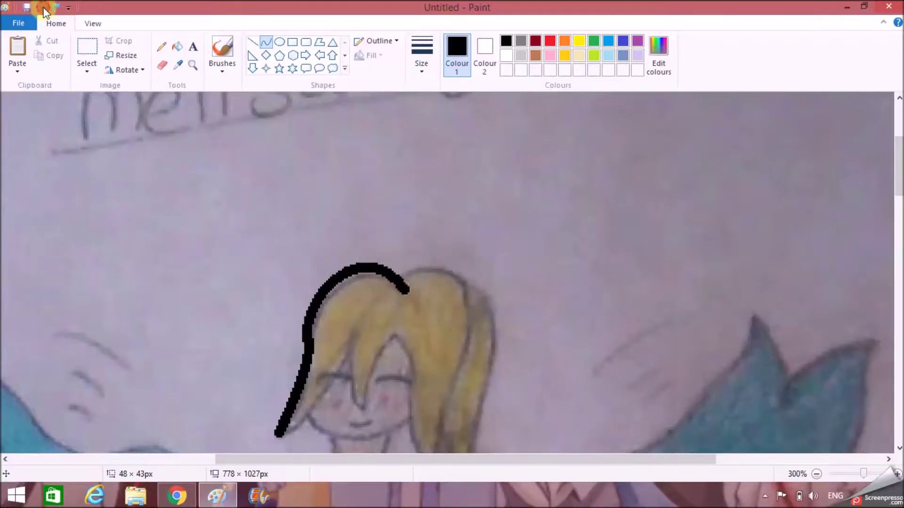
click(42, 8)
Step: Redraw the hair top as two shorter arcs with a central dip, then arc down the right side
mouse_move(399, 290)
mouse_down()
mouse_move(340, 286)
mouse_move(361, 267)
mouse_up()
click(394, 277)
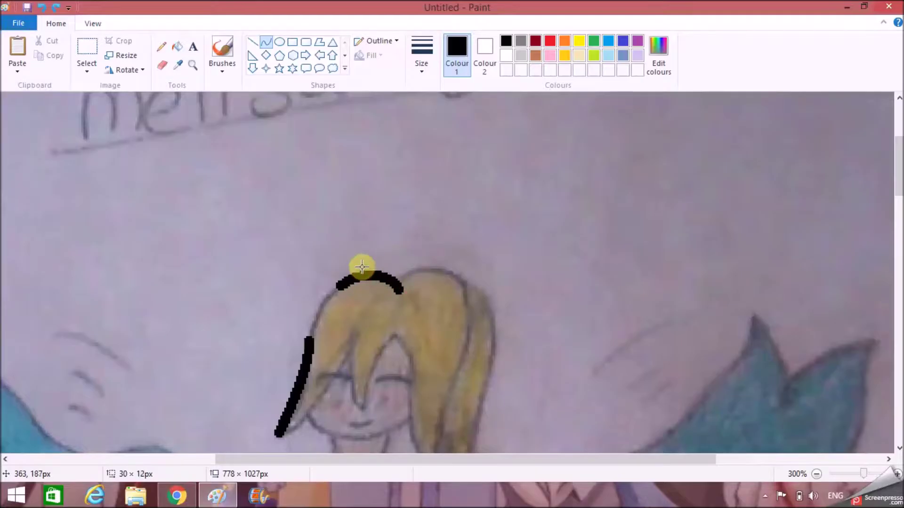
mouse_move(404, 288)
mouse_down()
mouse_move(447, 272)
mouse_move(426, 267)
mouse_up()
mouse_move(308, 337)
mouse_down()
mouse_move(307, 323)
mouse_move(338, 281)
mouse_move(319, 295)
mouse_up()
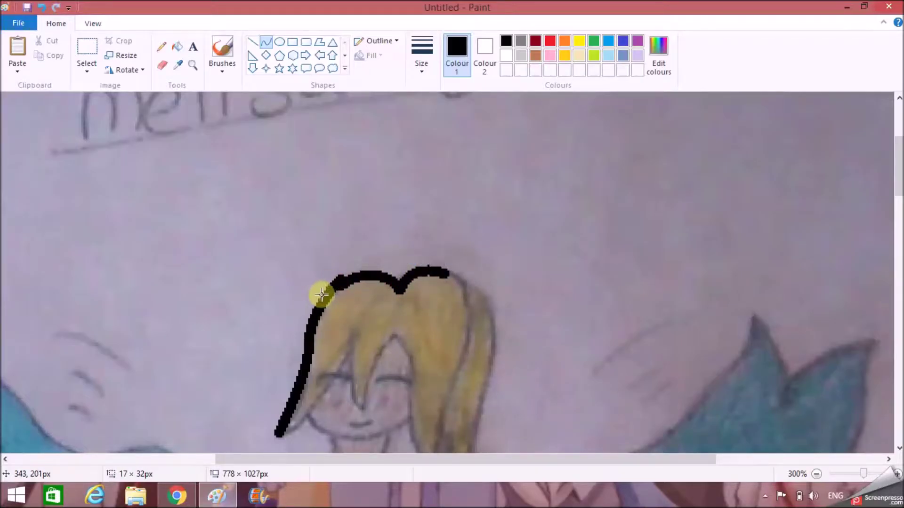
drag(899, 177, 899, 198)
drag(446, 147, 446, 269)
drag(472, 154, 481, 201)
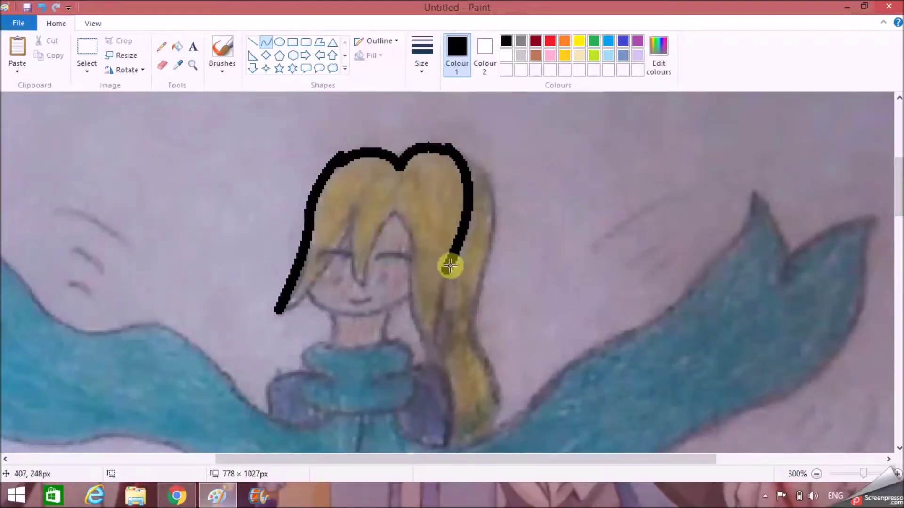
Step: Extend the hair outline down the right side and add zigzag fringe strands toward the cheek
drag(447, 270, 437, 347)
mouse_move(400, 252)
mouse_down()
mouse_move(433, 348)
mouse_move(404, 313)
mouse_move(403, 238)
mouse_move(388, 230)
mouse_move(366, 282)
mouse_move(333, 216)
mouse_move(351, 258)
mouse_move(352, 219)
mouse_move(282, 308)
mouse_up()
click(502, 224)
click(370, 244)
click(469, 242)
mouse_move(324, 262)
mouse_down()
mouse_move(303, 286)
mouse_move(413, 293)
mouse_up()
click(442, 258)
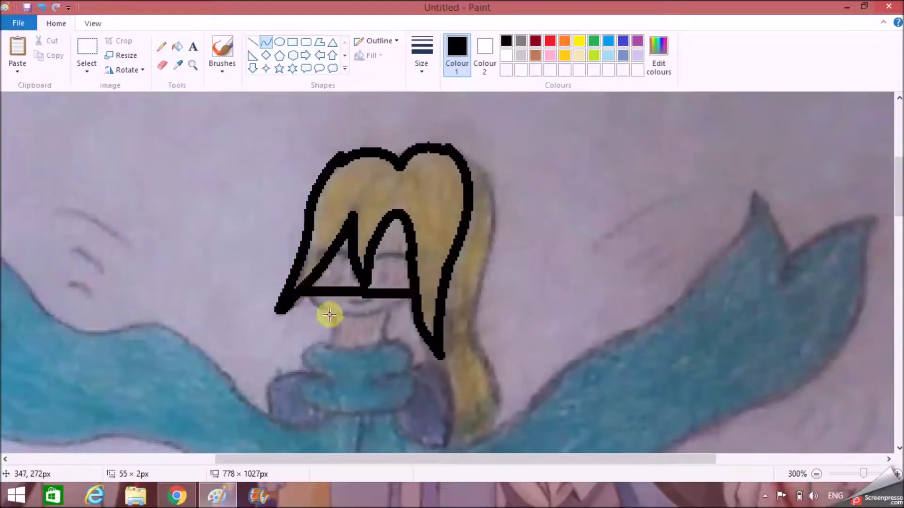
Step: Curve the chin line and draw the small mouth, undoing one misplaced mouth line
click(328, 318)
click(391, 323)
click(535, 251)
drag(349, 299, 375, 300)
click(42, 7)
click(415, 250)
Step: Draw slightly curved closed eyelids over both the right and left eyes
mouse_move(376, 259)
mouse_down()
mouse_move(416, 255)
mouse_move(407, 256)
mouse_up()
click(394, 251)
click(475, 228)
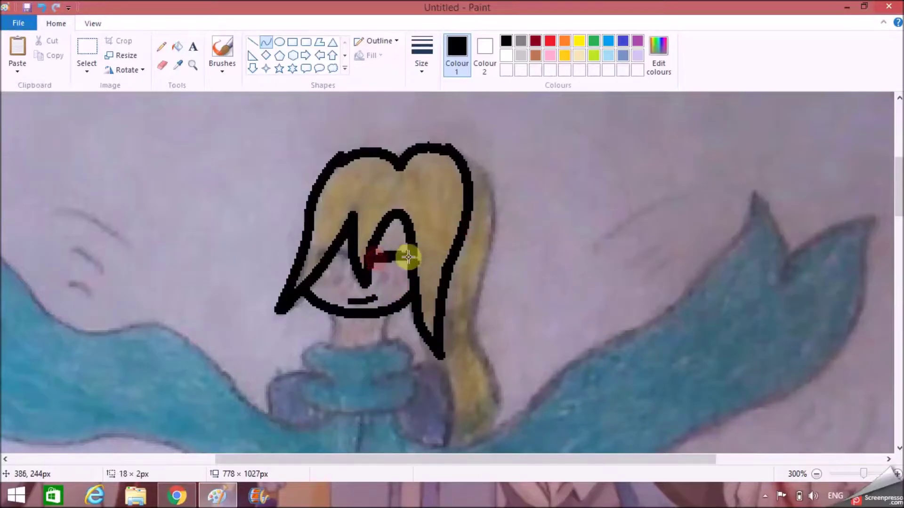
click(397, 257)
click(470, 254)
mouse_move(349, 254)
mouse_down()
mouse_move(318, 246)
mouse_move(360, 262)
mouse_move(348, 250)
mouse_up()
click(333, 248)
click(438, 242)
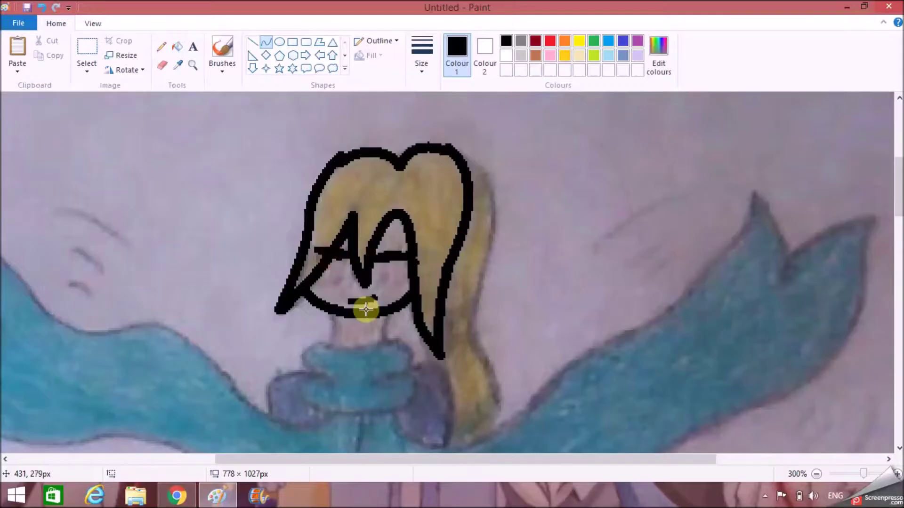
Step: Draw the left and right neck lines down from the chin
double_click(334, 336)
mouse_move(388, 313)
mouse_down()
mouse_move(388, 337)
mouse_move(402, 329)
mouse_up()
click(422, 328)
Step: Trace a short neck line, the neck-base curve and a hooked collar, undoing a C-shaped curve
drag(899, 175, 898, 199)
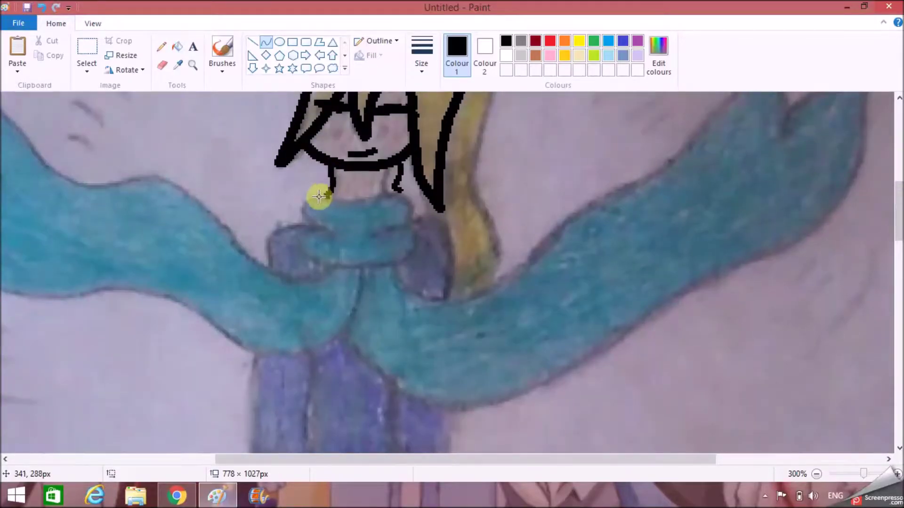
mouse_move(331, 234)
mouse_down()
mouse_move(328, 193)
mouse_move(286, 194)
mouse_up()
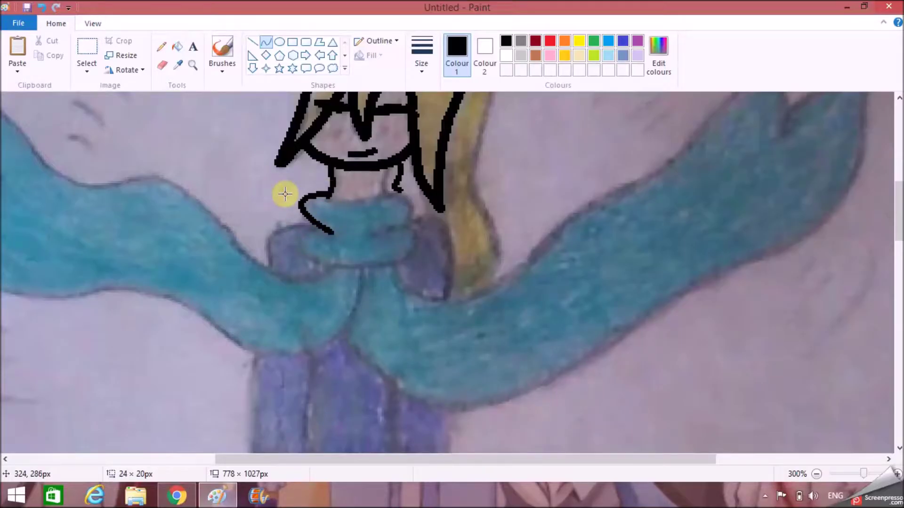
click(42, 7)
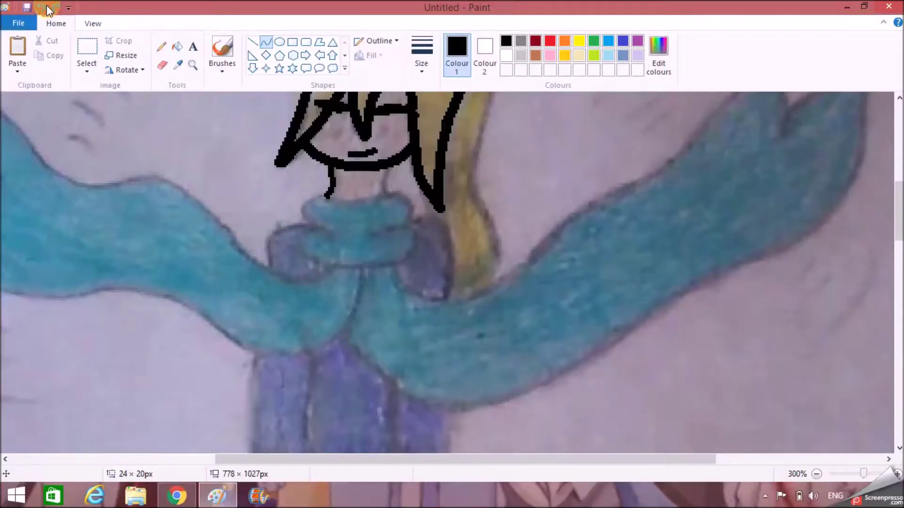
mouse_move(383, 168)
mouse_down()
mouse_move(383, 192)
mouse_move(307, 198)
mouse_move(317, 197)
mouse_up()
click(424, 203)
mouse_move(386, 203)
mouse_down()
mouse_move(338, 205)
mouse_move(401, 220)
mouse_move(372, 234)
mouse_up()
click(444, 203)
drag(430, 189, 417, 203)
click(428, 233)
Step: Outline the scarf's left fold, right edge and bottom line with bent curves
mouse_move(315, 196)
mouse_down()
mouse_move(332, 239)
mouse_move(297, 227)
mouse_move(334, 263)
mouse_up()
click(292, 239)
click(291, 267)
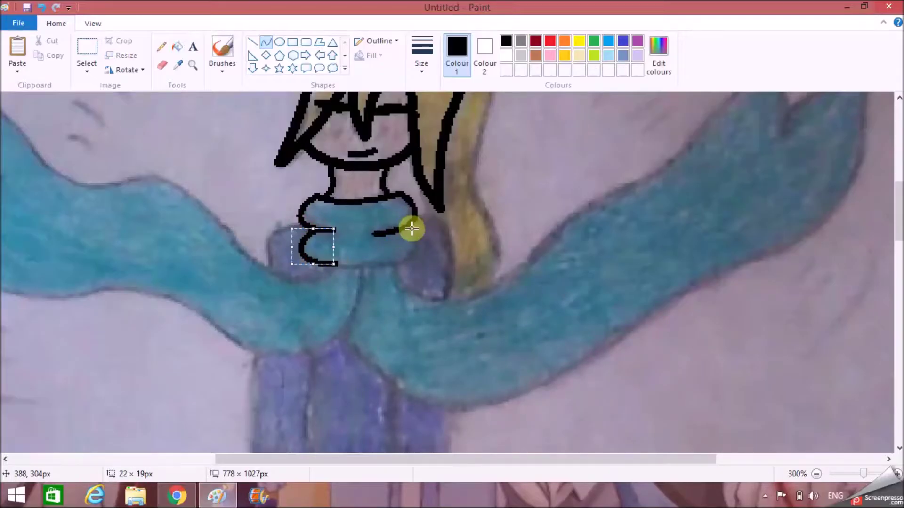
drag(408, 230, 391, 262)
click(425, 228)
click(423, 258)
mouse_move(334, 265)
mouse_down()
mouse_move(403, 257)
mouse_move(370, 267)
mouse_up()
click(370, 265)
Step: Bring the KAITO YouTube video up in Chrome, then switch to the Facebook Messages tab
click(177, 496)
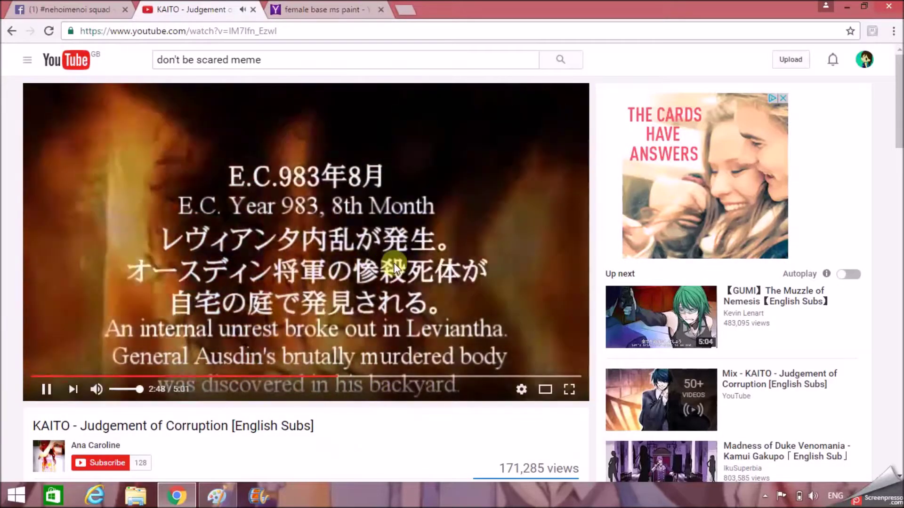
click(96, 7)
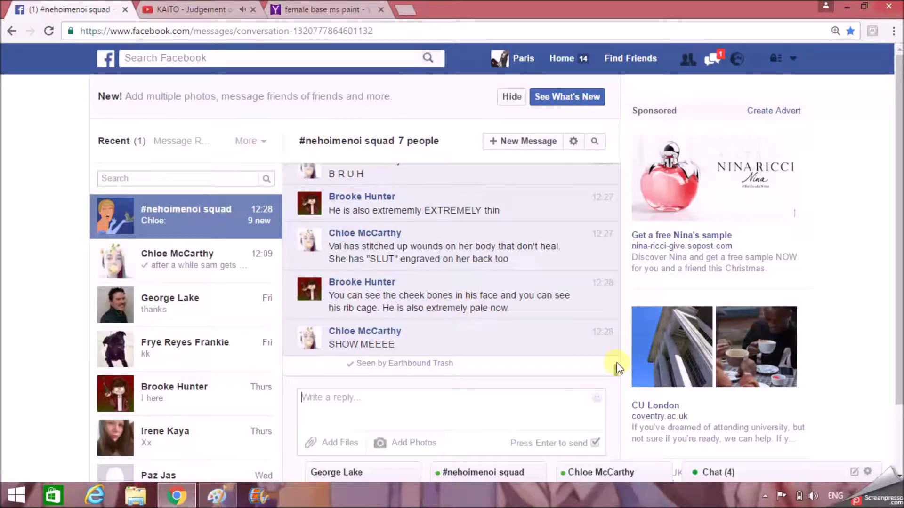
Step: Scroll through the group chat and send two replies, including 'draw one!!!'
scroll(616, 366, up, 2)
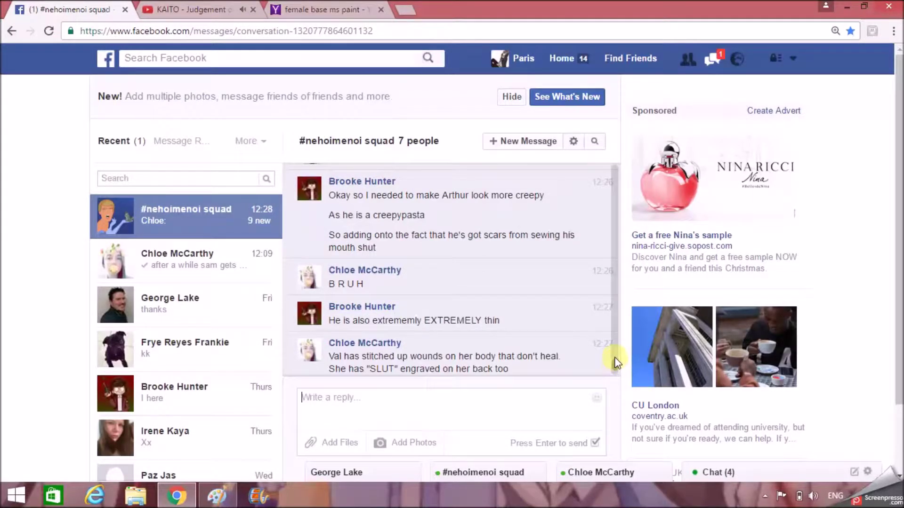
scroll(617, 362, up, 1)
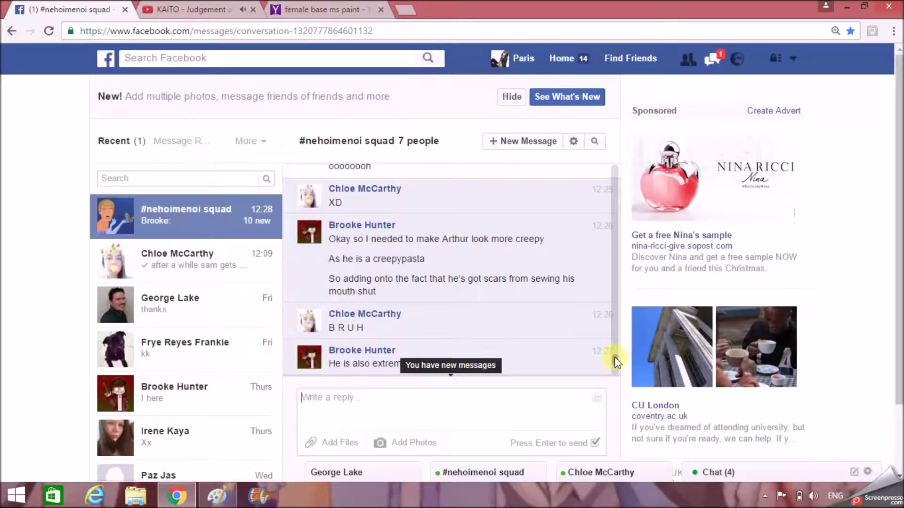
scroll(616, 362, down, 1)
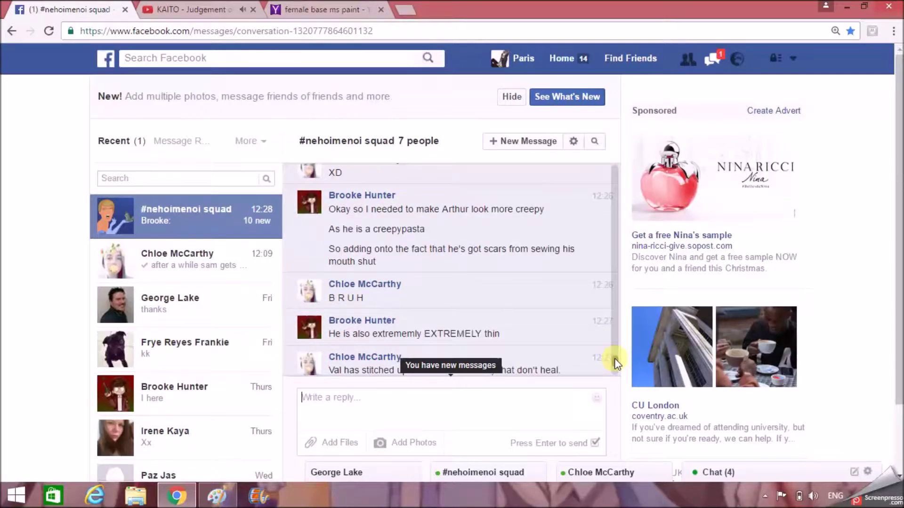
scroll(616, 366, down, 1)
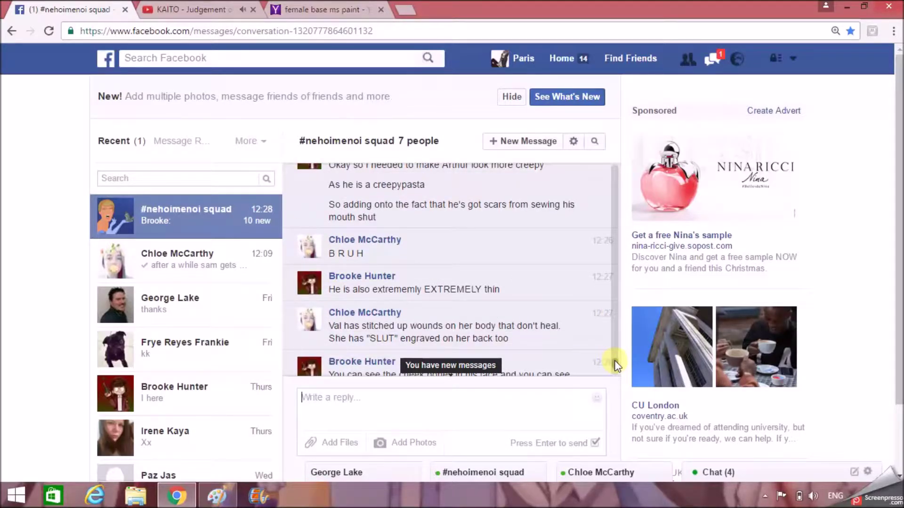
scroll(617, 365, down, 2)
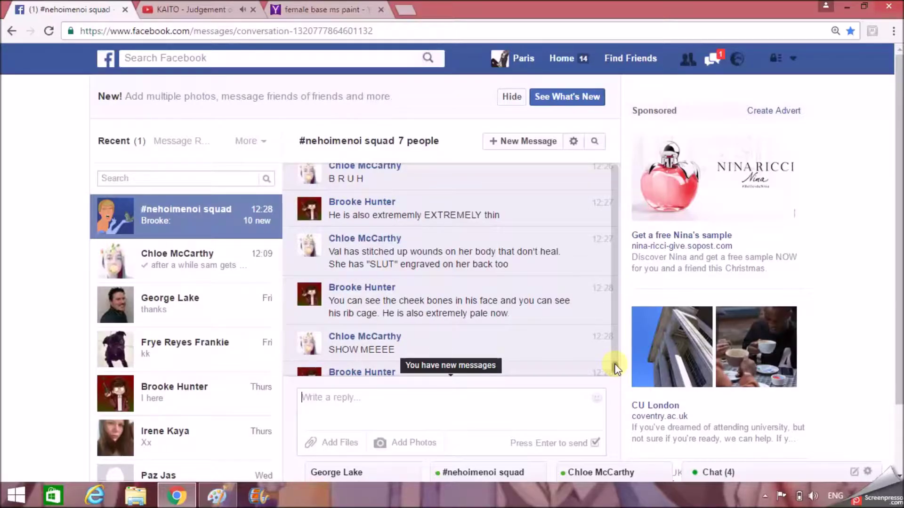
scroll(615, 367, down, 2)
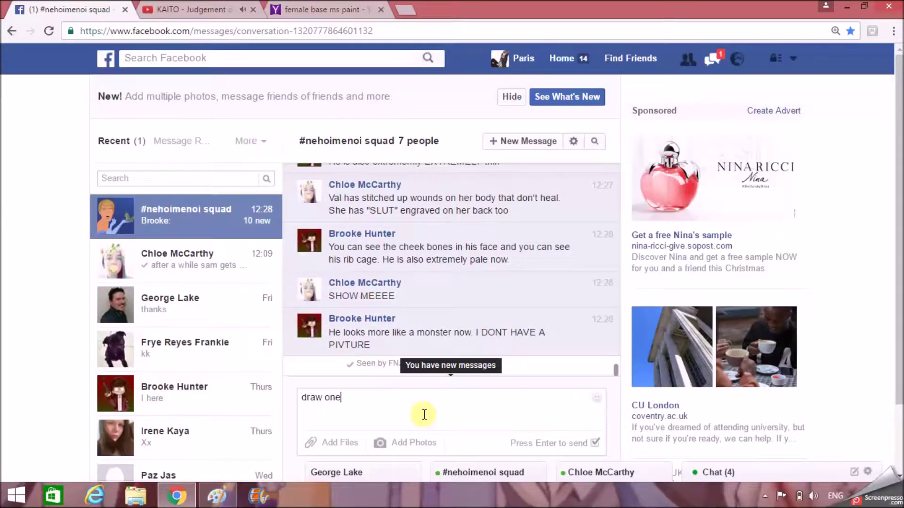
key(Return)
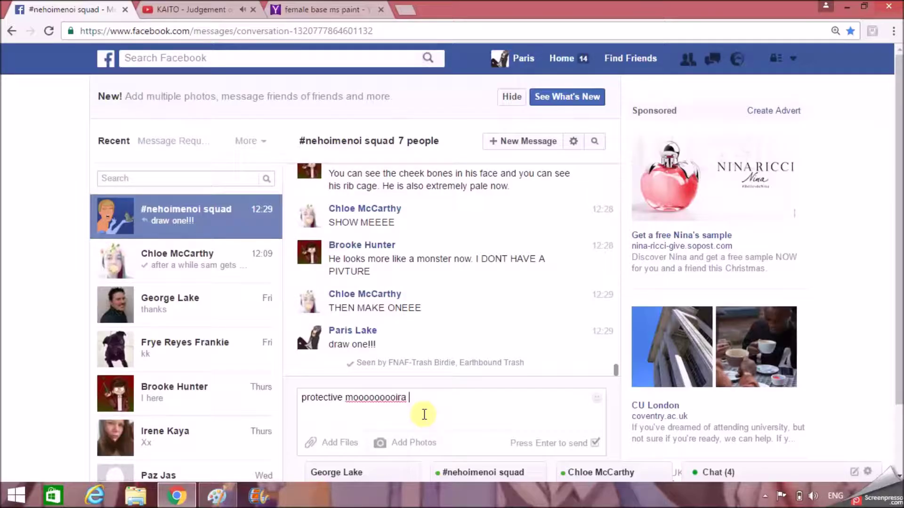
text(sound)
key(Return)
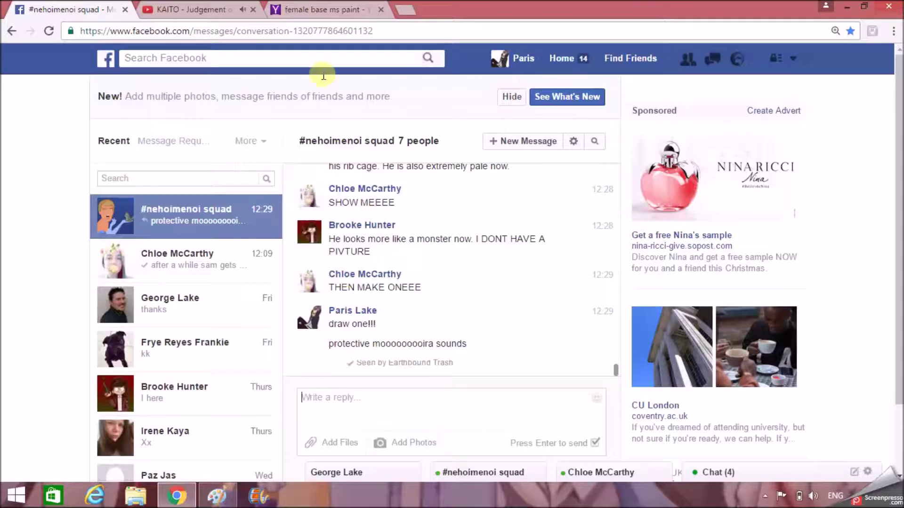
Step: Pause and close the KAITO YouTube tab, return to Paint, then open File Explorer
click(193, 9)
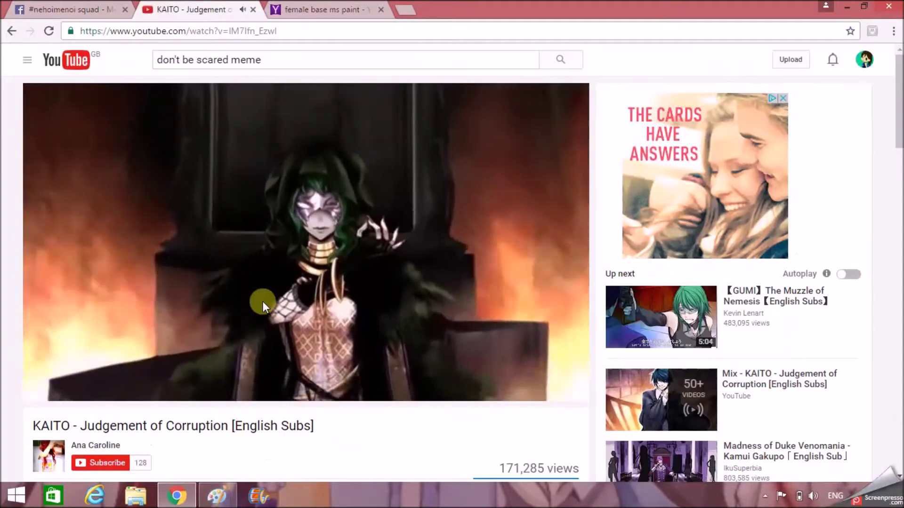
click(262, 302)
click(74, 12)
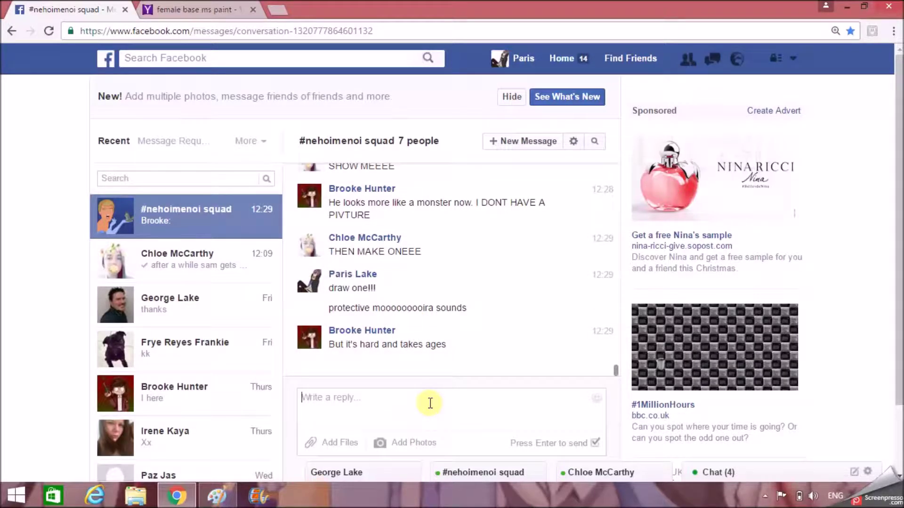
click(216, 496)
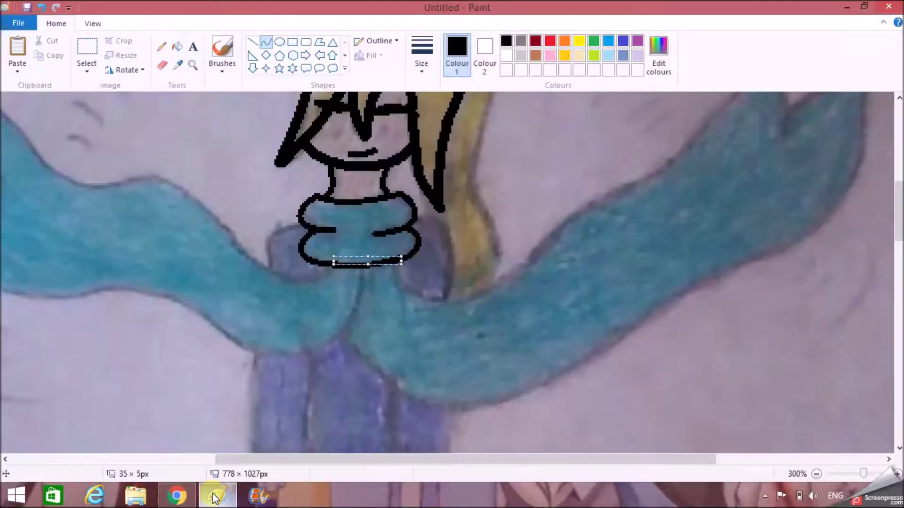
click(142, 499)
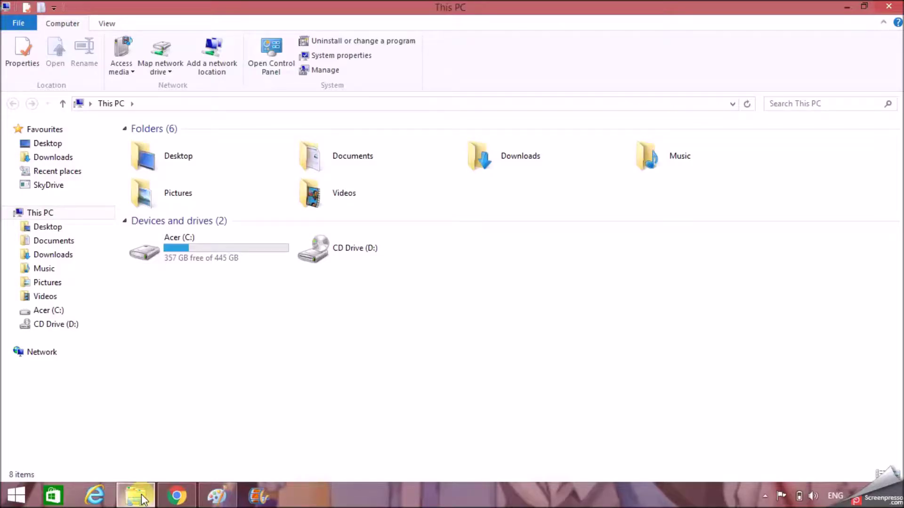
Step: Open Documents, then check the Facebook chat and close the enlarged image-search preview
click(59, 242)
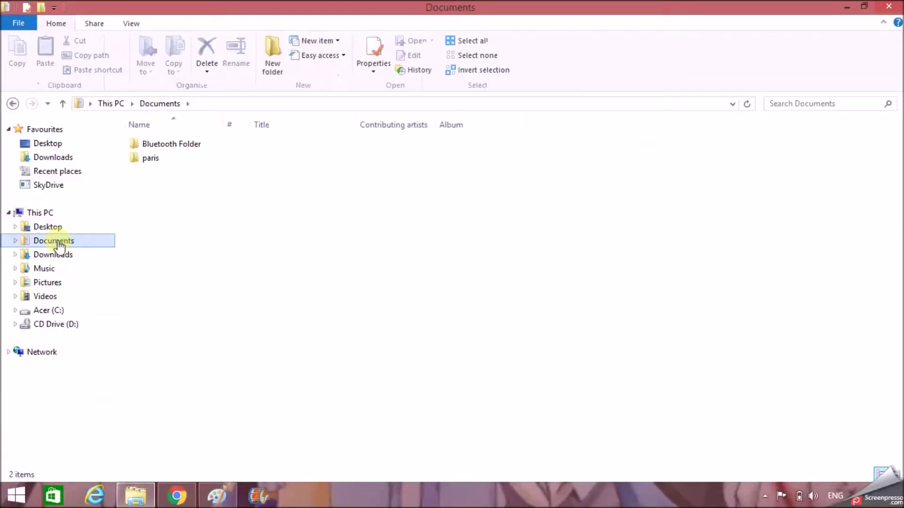
click(176, 495)
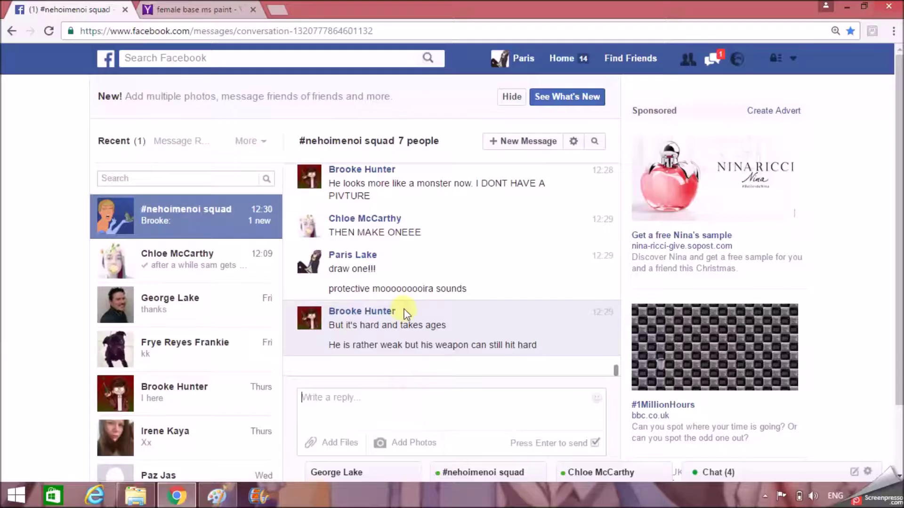
click(258, 9)
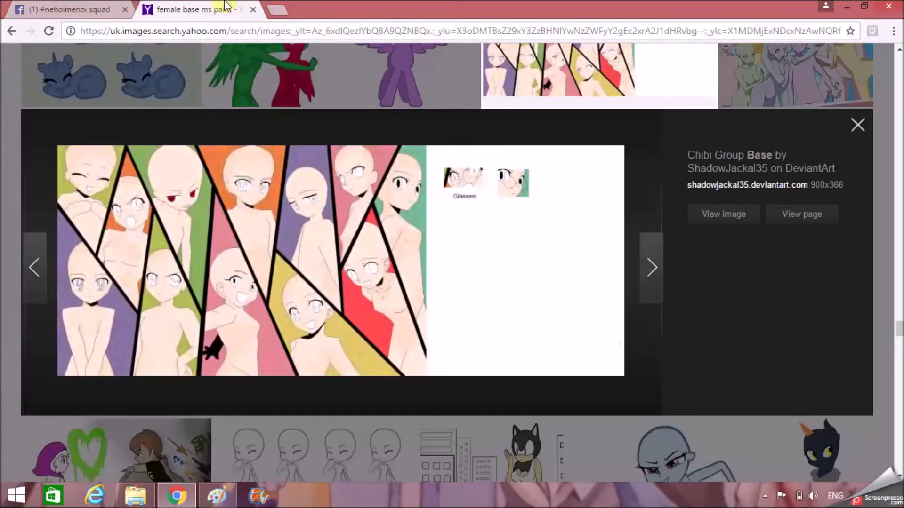
click(857, 124)
Step: Navigate to Downloads > paris's things > my jams XD and select a song
click(136, 495)
click(169, 159)
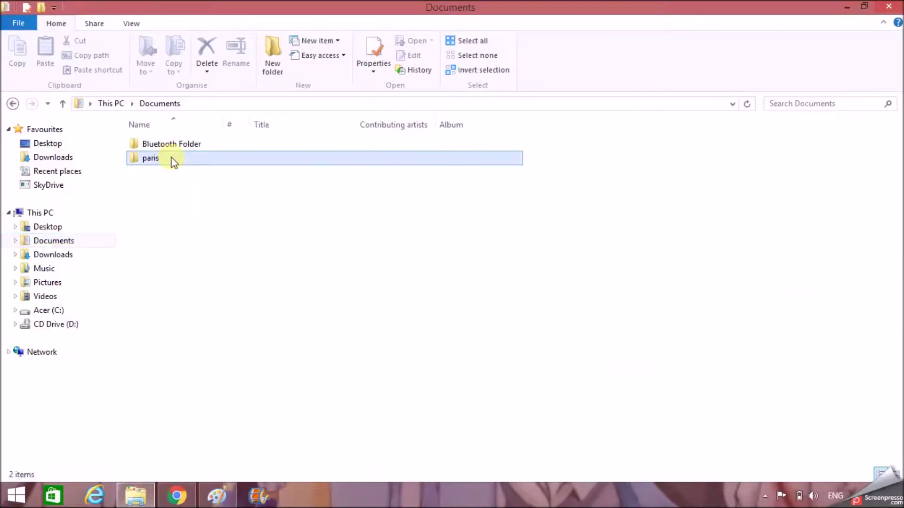
key(Return)
click(53, 254)
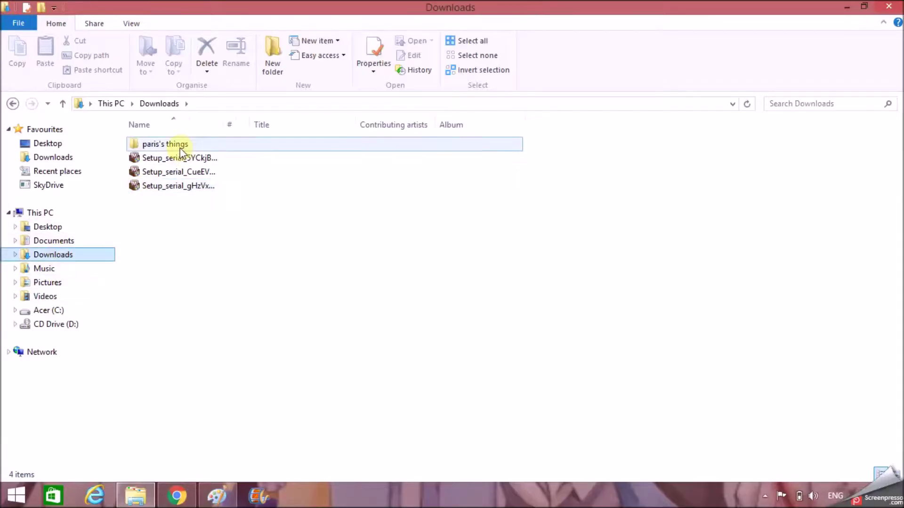
double_click(174, 144)
double_click(194, 191)
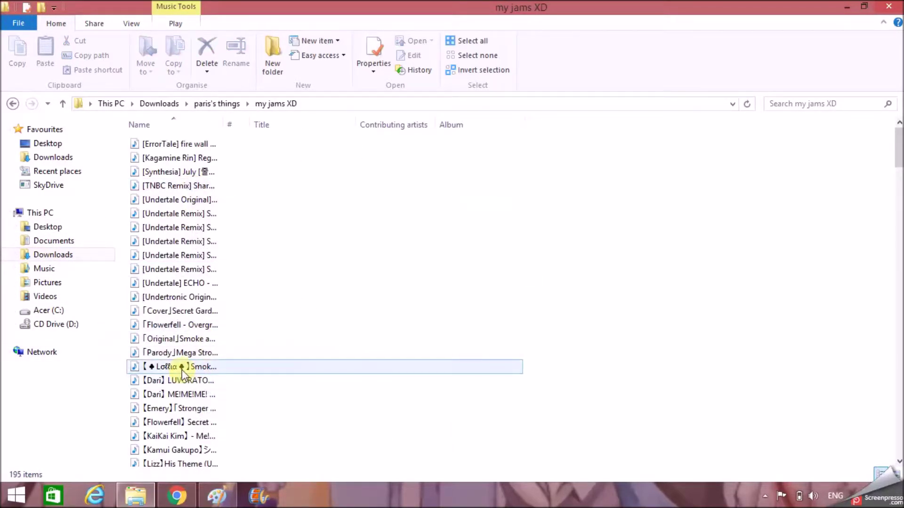
click(191, 383)
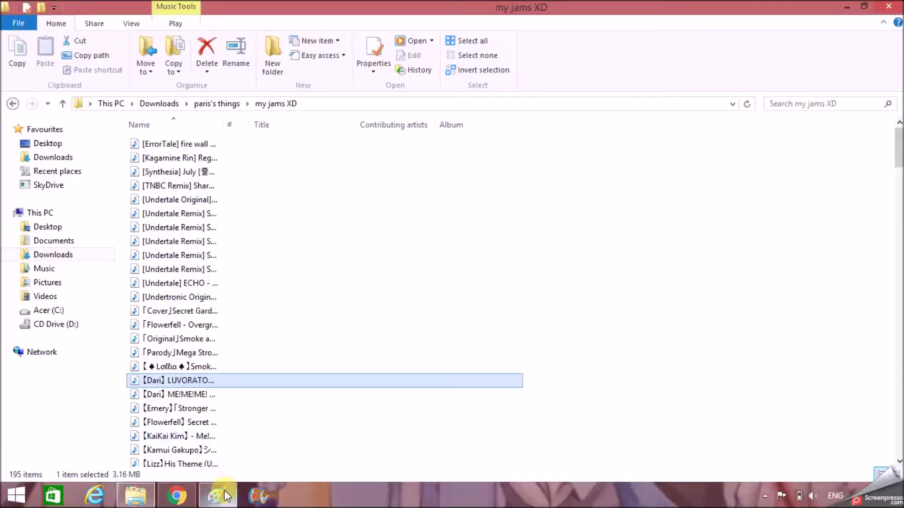
Step: Back in Paint, draw a bent black curve beneath the scarf's left fold
click(225, 495)
drag(299, 251, 213, 216)
click(318, 277)
click(258, 290)
Step: Finish the scarf-edge curve and fit its left end to the scarf
click(451, 258)
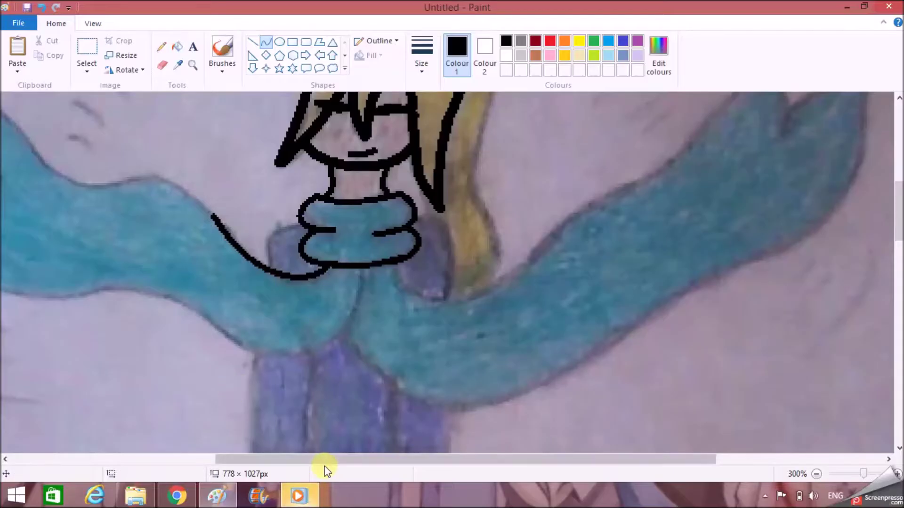
drag(325, 464, 208, 464)
mouse_move(417, 216)
mouse_down()
mouse_move(292, 192)
mouse_move(365, 176)
mouse_move(366, 154)
mouse_up()
click(305, 183)
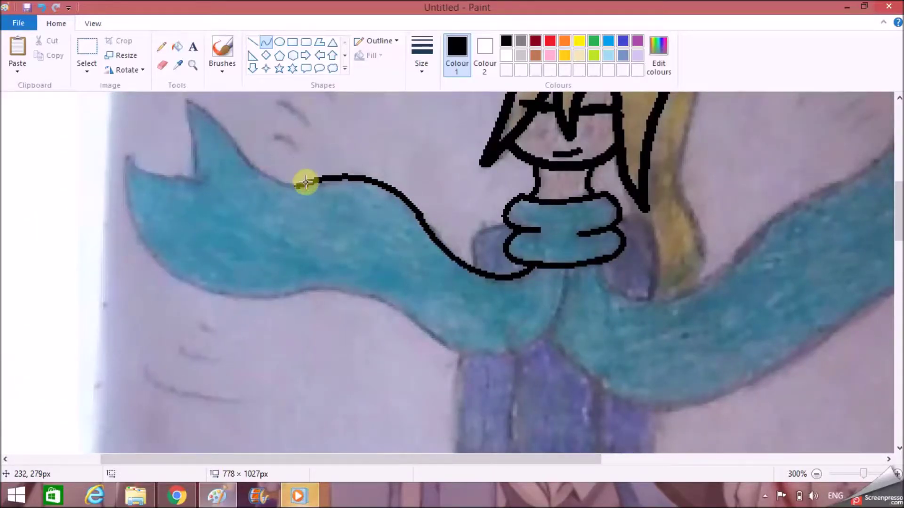
Step: Outline the left scarf fin's near-vertical edge with a twice-bent black curve
scroll(900, 234, up, 3)
drag(297, 305, 186, 216)
drag(256, 296, 263, 298)
drag(213, 235, 129, 276)
click(364, 255)
click(193, 270)
Step: Draw the fin's lower edge and bend it into a pointed tip
click(277, 304)
mouse_move(171, 297)
mouse_down()
mouse_move(152, 297)
mouse_move(128, 276)
mouse_move(254, 419)
mouse_up()
click(286, 321)
drag(148, 374, 125, 347)
drag(151, 405, 155, 419)
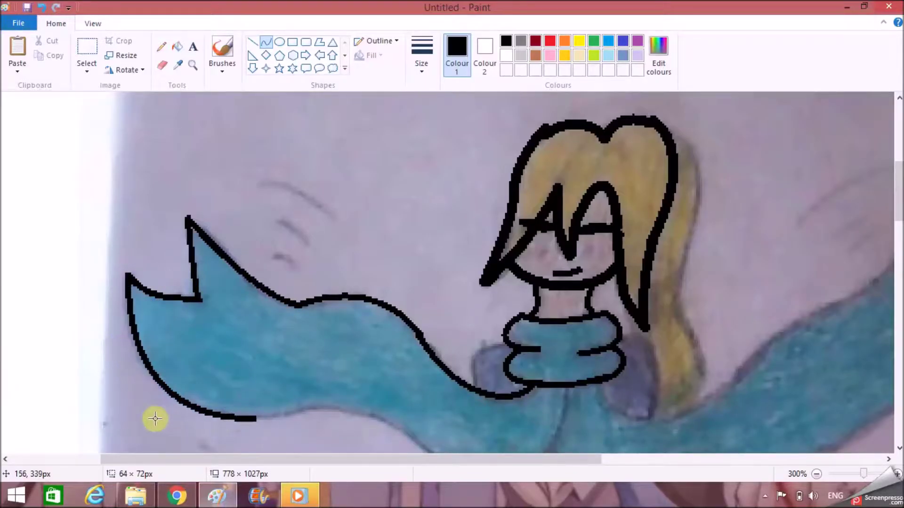
click(902, 235)
Step: Trace the scarf's bottom edge curving back to the centre, starting a line toward the hand
mouse_move(259, 237)
mouse_down()
mouse_move(387, 240)
mouse_move(518, 286)
mouse_up()
click(281, 233)
click(326, 212)
drag(447, 305, 488, 320)
click(479, 297)
drag(569, 207, 546, 283)
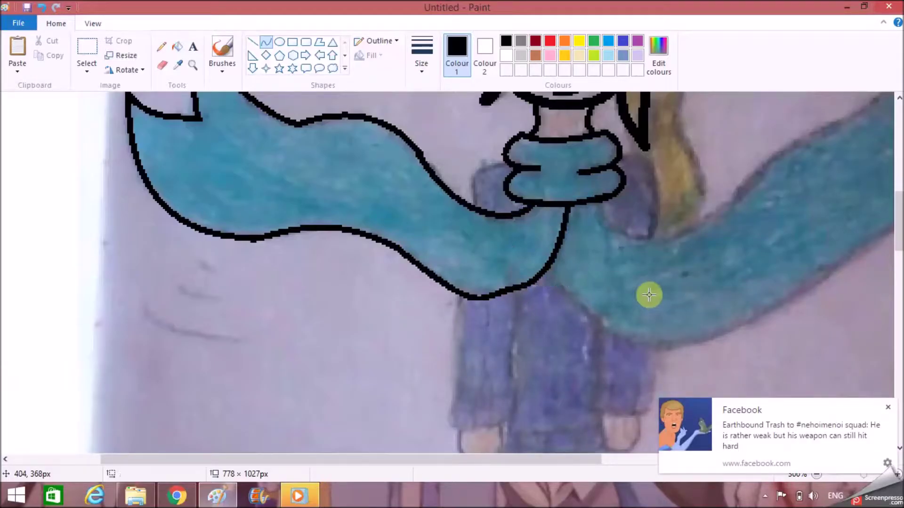
Step: Trace a curved black line from the hand down along the right scarf
drag(542, 276, 760, 319)
mouse_move(611, 333)
mouse_down()
mouse_move(685, 363)
mouse_move(658, 375)
mouse_move(663, 363)
mouse_up()
drag(898, 220, 898, 212)
drag(603, 255, 713, 271)
drag(610, 288, 607, 288)
drag(663, 306, 670, 309)
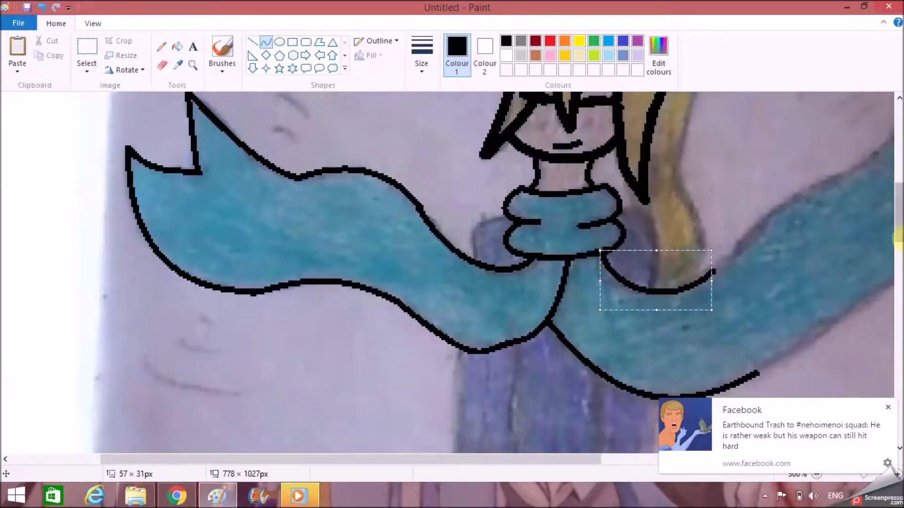
drag(899, 238, 899, 237)
Step: Outline the right scarf's upper and lower edges with bent curves
drag(444, 458, 604, 458)
drag(421, 283, 572, 170)
drag(475, 227, 447, 261)
drag(515, 200, 512, 194)
drag(466, 382, 646, 267)
drag(532, 346, 513, 330)
drag(547, 331, 545, 328)
drag(898, 188, 899, 187)
scroll(898, 188, up, 1)
Step: Draw the curved edges leading up to the right scarf end's fin tip
mouse_move(571, 236)
mouse_down()
mouse_move(668, 109)
mouse_move(627, 178)
mouse_move(700, 165)
mouse_up()
drag(700, 194, 671, 109)
double_click(706, 168)
click(768, 148)
mouse_move(701, 193)
mouse_down()
mouse_move(791, 134)
mouse_move(773, 248)
mouse_move(783, 182)
mouse_move(778, 206)
mouse_move(645, 330)
mouse_up()
click(709, 166)
click(759, 135)
Step: Outline the scarf fin's notch and its curved lower edge
click(805, 177)
click(777, 158)
click(772, 234)
click(773, 243)
click(720, 324)
drag(721, 325, 725, 290)
Step: Add curved wind-swish strokes beside and above the right scarf end
drag(900, 179, 901, 193)
drag(745, 228, 709, 262)
double_click(715, 263)
click(780, 235)
drag(780, 234, 710, 311)
click(773, 289)
click(764, 304)
drag(900, 199, 900, 164)
drag(555, 335, 604, 290)
click(561, 301)
click(562, 300)
drag(512, 284, 589, 224)
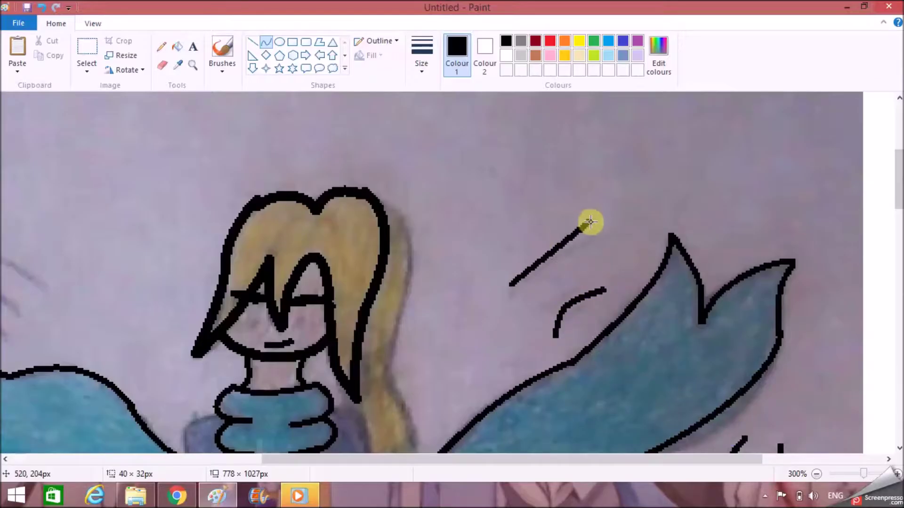
click(533, 239)
click(533, 239)
Step: Add short and long curved wind strokes around the left scarf end
drag(899, 206, 900, 239)
drag(272, 457, 78, 449)
drag(251, 315, 316, 341)
double_click(265, 340)
drag(203, 350, 341, 417)
click(240, 382)
click(240, 382)
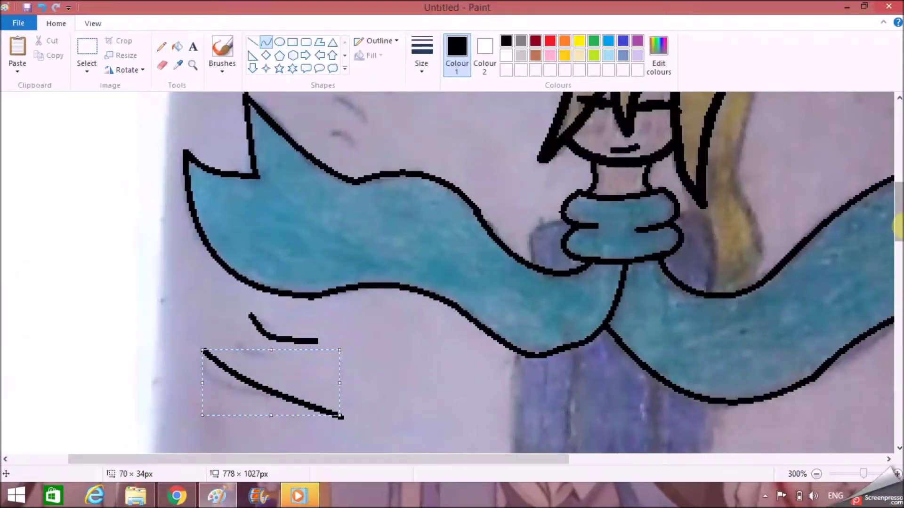
drag(899, 212, 899, 191)
drag(319, 232, 391, 266)
click(332, 233)
click(332, 233)
click(451, 214)
drag(324, 160, 426, 219)
drag(386, 198, 397, 178)
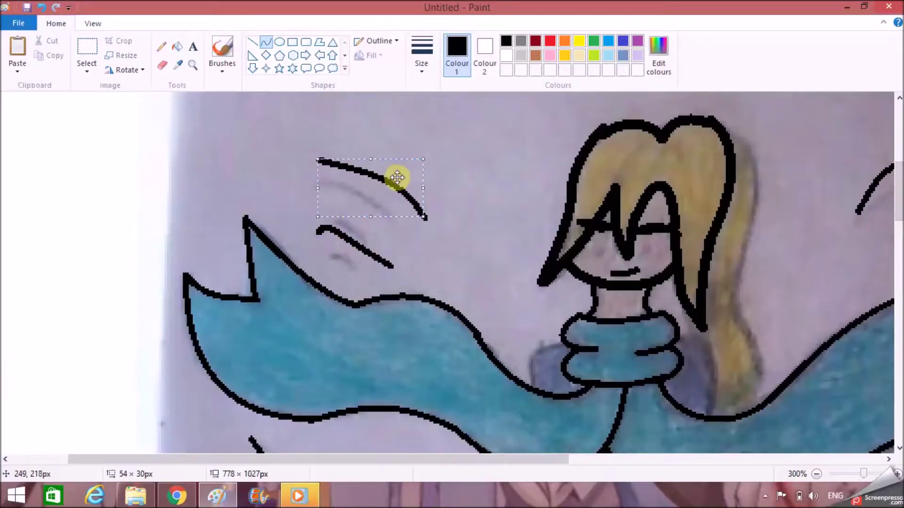
Step: Trace the left sleeve's outer and inner edges and cuff, then start the right sleeve edge
mouse_move(565, 341)
mouse_down()
mouse_move(531, 387)
mouse_move(523, 348)
mouse_up()
click(533, 363)
mouse_move(677, 335)
mouse_down()
mouse_move(699, 338)
mouse_move(705, 413)
mouse_up()
drag(706, 337, 715, 355)
scroll(537, 197, down, 6)
mouse_move(521, 195)
mouse_down()
mouse_move(512, 341)
mouse_move(514, 322)
mouse_move(576, 315)
mouse_up()
click(513, 268)
click(569, 318)
drag(575, 185, 570, 319)
click(569, 305)
drag(653, 216, 661, 322)
click(661, 300)
Step: Redraw the right sleeve's outer and inner edges, undoing the misplaced lines
click(660, 300)
click(575, 321)
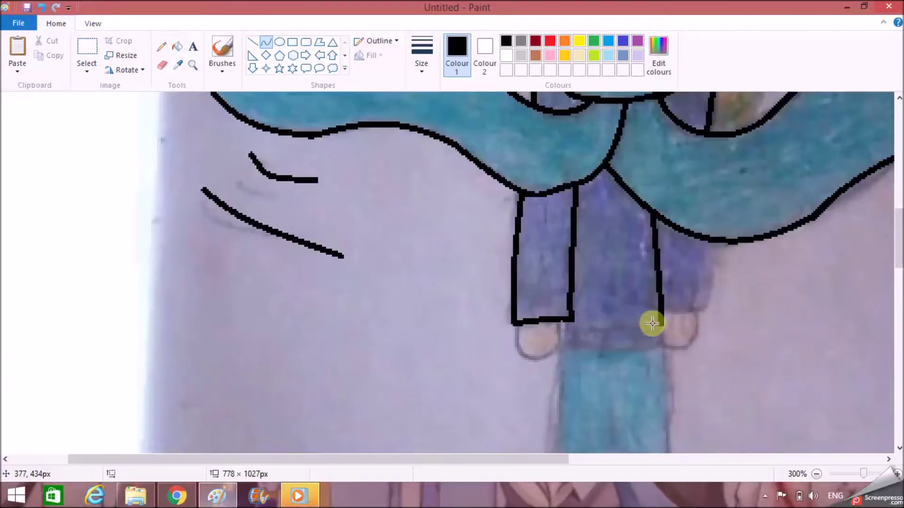
click(42, 7)
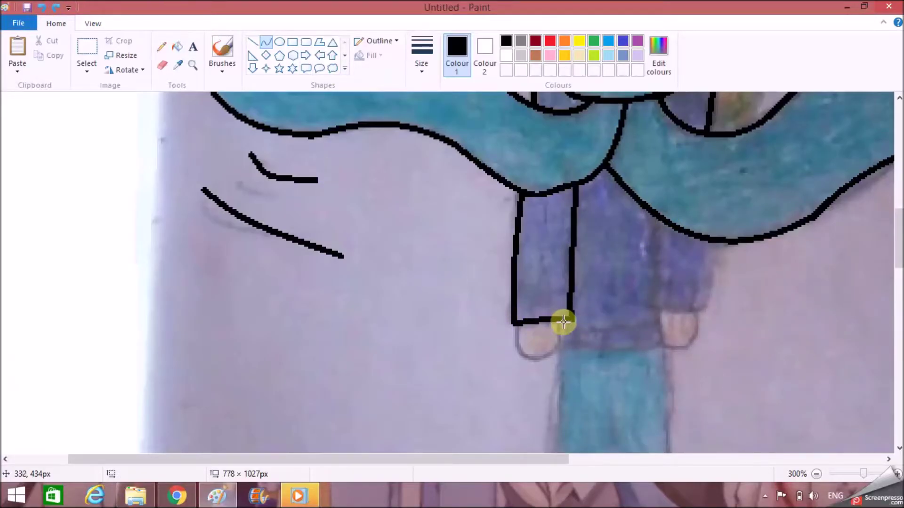
drag(655, 322, 706, 316)
key(ctrl+z)
drag(713, 241, 709, 302)
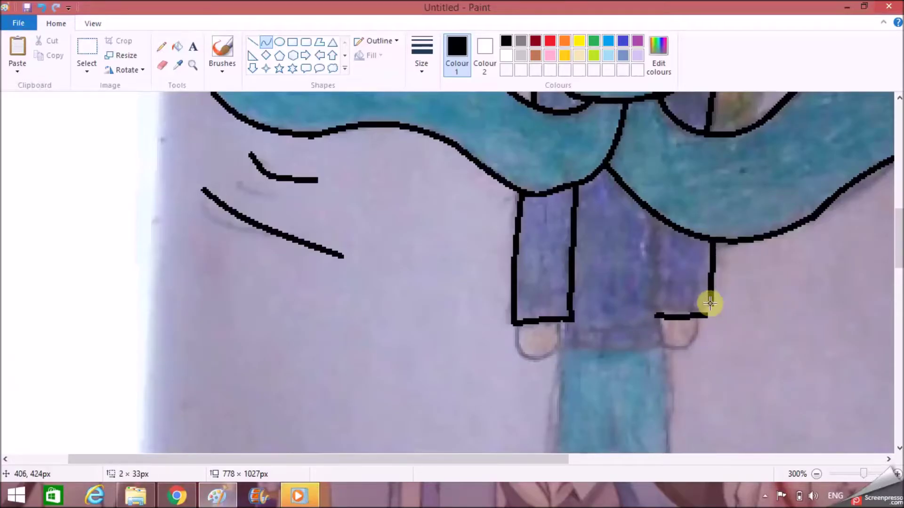
double_click(706, 285)
click(767, 286)
double_click(646, 217)
key(ctrl+z)
drag(657, 219, 657, 312)
double_click(660, 289)
click(580, 323)
Step: Draw the top's hem line and the rounded outlines of both hands
mouse_move(565, 321)
mouse_down()
mouse_move(565, 348)
mouse_move(650, 335)
mouse_move(663, 346)
mouse_move(662, 317)
mouse_move(700, 317)
mouse_up()
double_click(564, 337)
click(586, 343)
double_click(659, 345)
click(716, 343)
click(660, 353)
drag(684, 355, 696, 357)
mouse_move(519, 324)
mouse_down()
mouse_move(560, 318)
mouse_move(545, 363)
mouse_up()
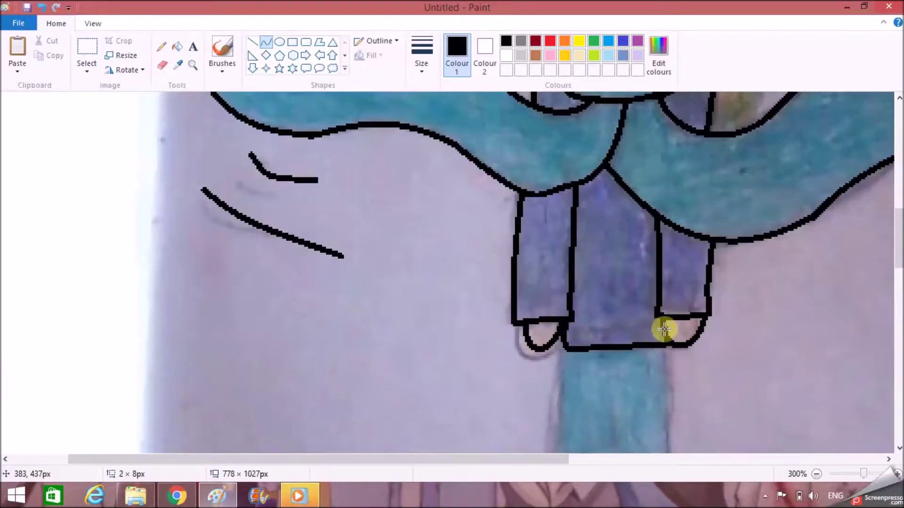
Step: Outline the legs with curves down the middle and outer edges
scroll(736, 347, down, 5)
mouse_move(614, 134)
mouse_down()
mouse_move(587, 411)
mouse_move(599, 424)
mouse_up()
click(609, 242)
mouse_move(563, 104)
mouse_down()
mouse_move(565, 427)
mouse_move(557, 442)
mouse_up()
drag(546, 386, 549, 300)
mouse_move(559, 442)
mouse_down()
mouse_move(601, 369)
mouse_move(589, 433)
mouse_move(654, 234)
mouse_move(662, 100)
mouse_up()
drag(608, 414, 646, 437)
Step: Zoom out and outline the hair beside the face
click(816, 474)
click(816, 474)
scroll(301, 264, up, 4)
drag(274, 194, 282, 253)
mouse_move(288, 212)
mouse_down()
mouse_move(288, 181)
mouse_move(298, 237)
mouse_move(294, 202)
mouse_move(286, 272)
mouse_move(296, 241)
mouse_move(264, 264)
mouse_move(268, 258)
mouse_up()
Step: Minimise the music folder and Paint, and show the Facebook group conversation in Chrome
click(136, 495)
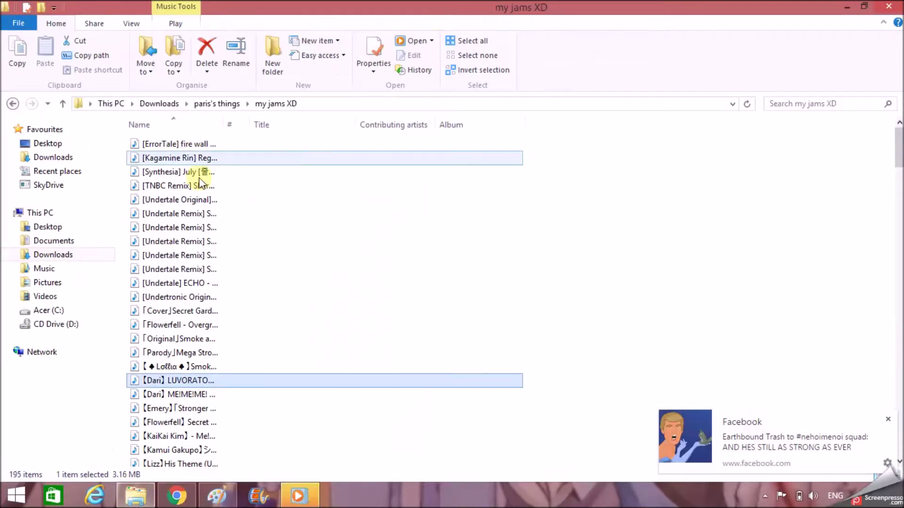
click(847, 7)
click(842, 10)
click(192, 9)
click(72, 7)
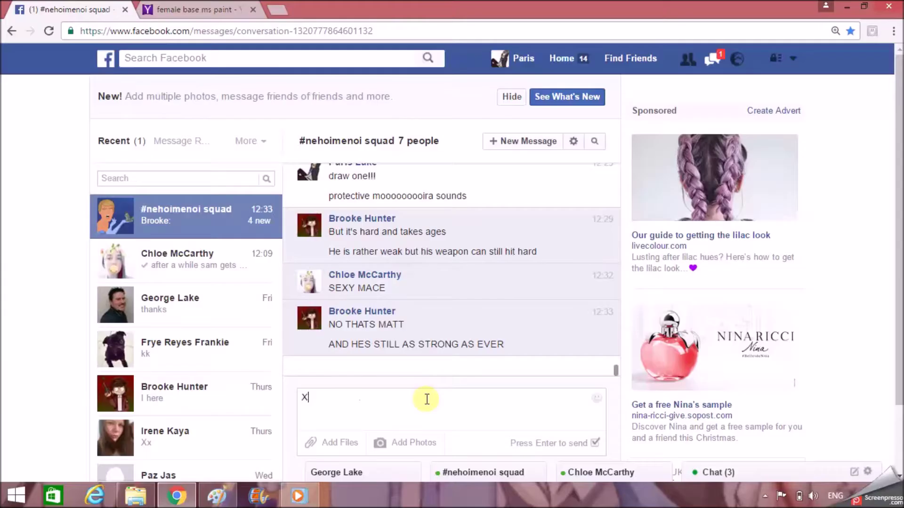
Step: Send 'XD' and 'mooooooooooooooooooo' in the group chat, then pick another song in the music folder
text(XD)
key(Return)
text(mooooooooooooooooooooooooooooiiiiiiiiiiiiiiiiiiiiiiiiiiiiiiiira)
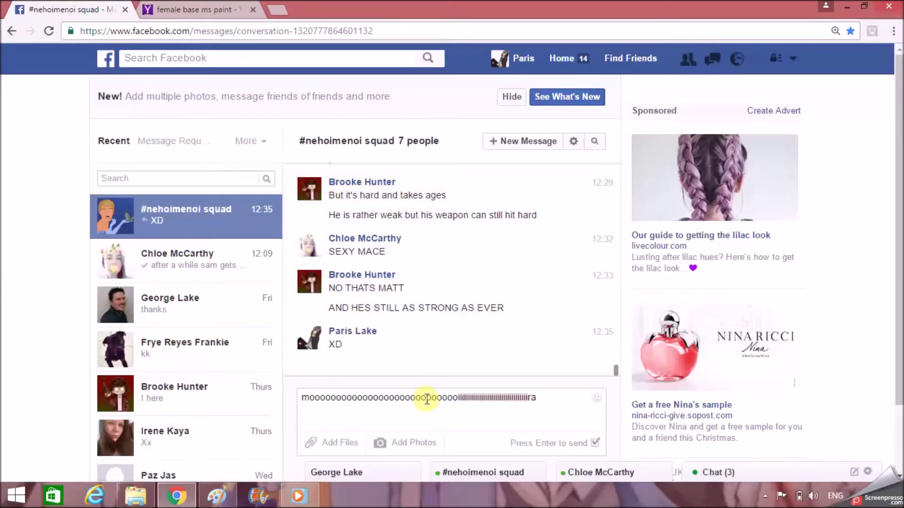
key(Return)
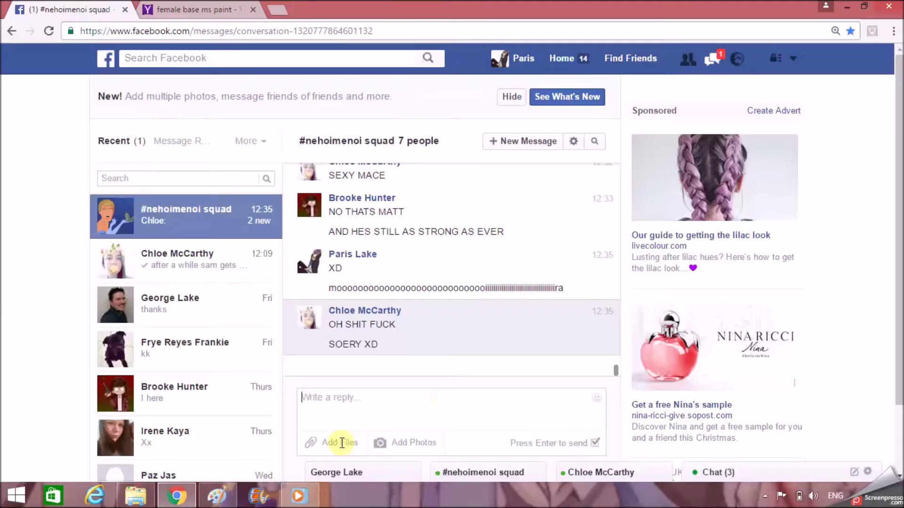
click(135, 495)
click(227, 395)
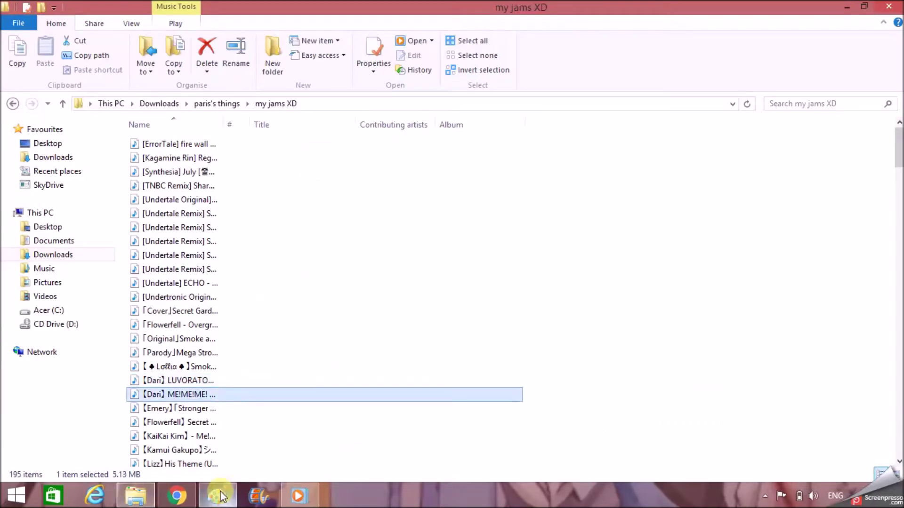
Step: Invert the picture and set it to black and white in Image Properties, undoing a stray paste
click(229, 489)
right_click(155, 140)
click(210, 282)
click(18, 22)
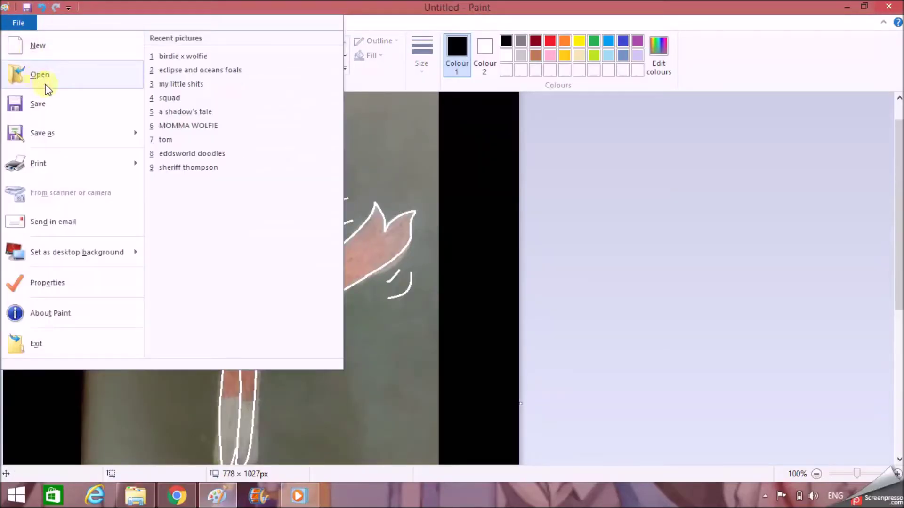
click(52, 282)
click(474, 332)
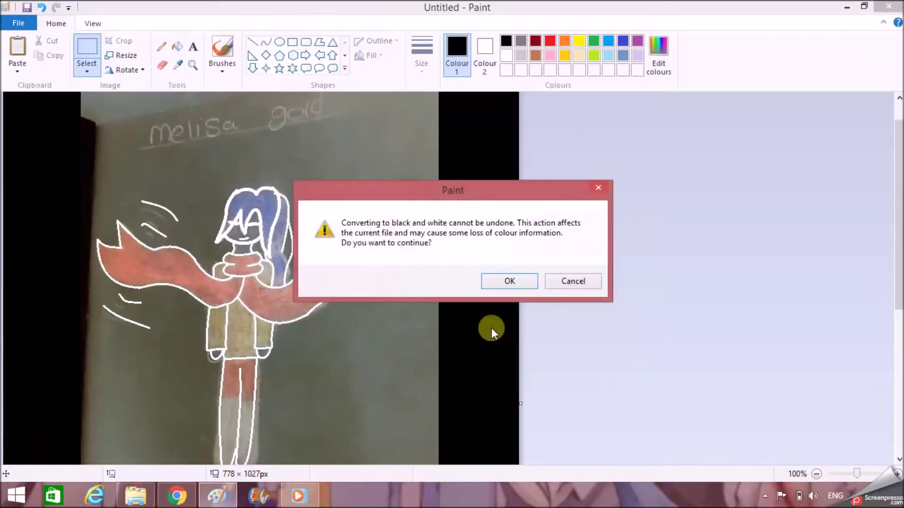
click(503, 278)
click(15, 47)
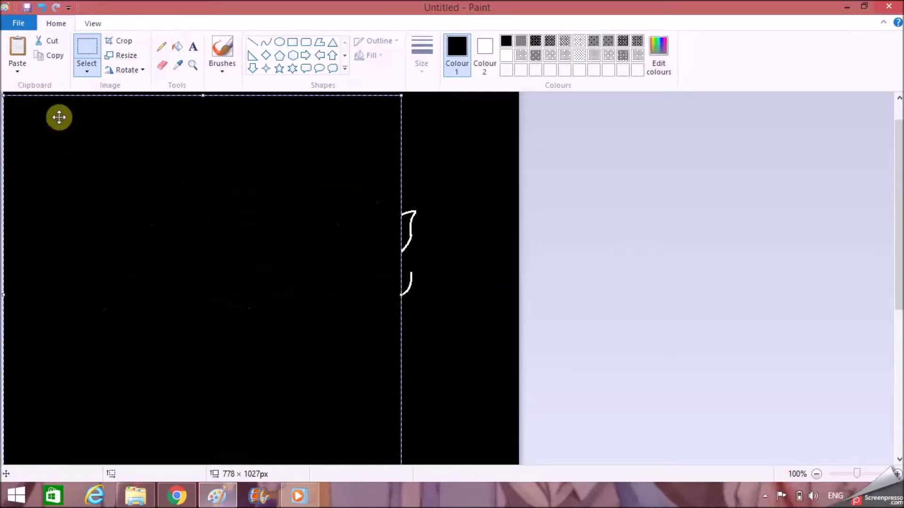
click(41, 8)
Step: Set Image Properties back to Colour and invert the drawing to black lines on white
click(18, 23)
click(38, 278)
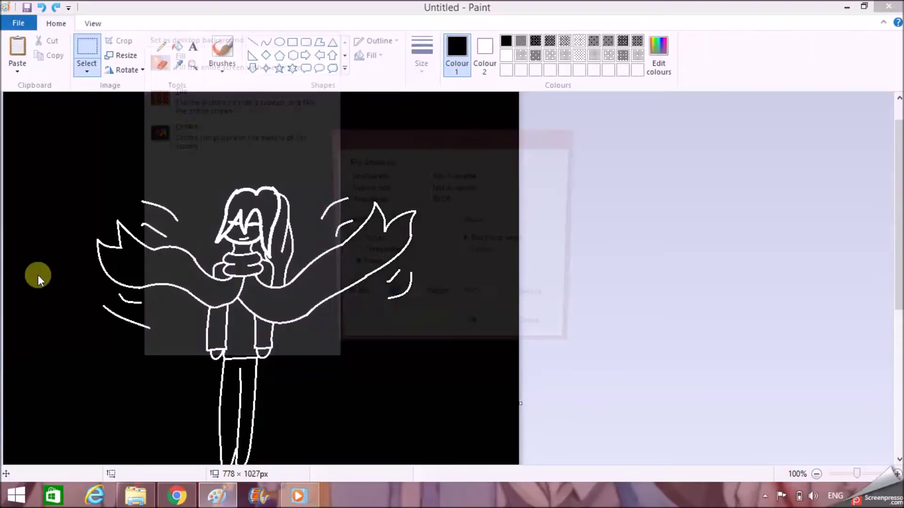
click(466, 253)
click(474, 330)
right_click(334, 316)
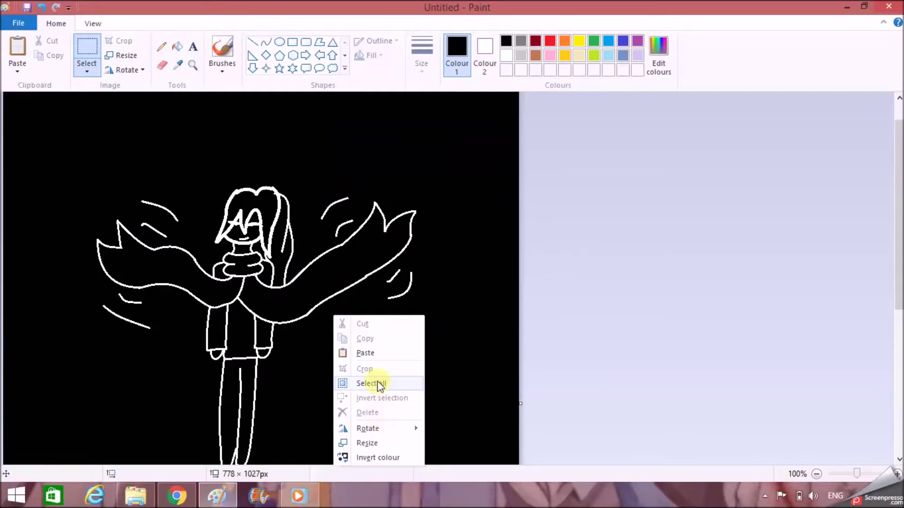
click(375, 457)
click(177, 47)
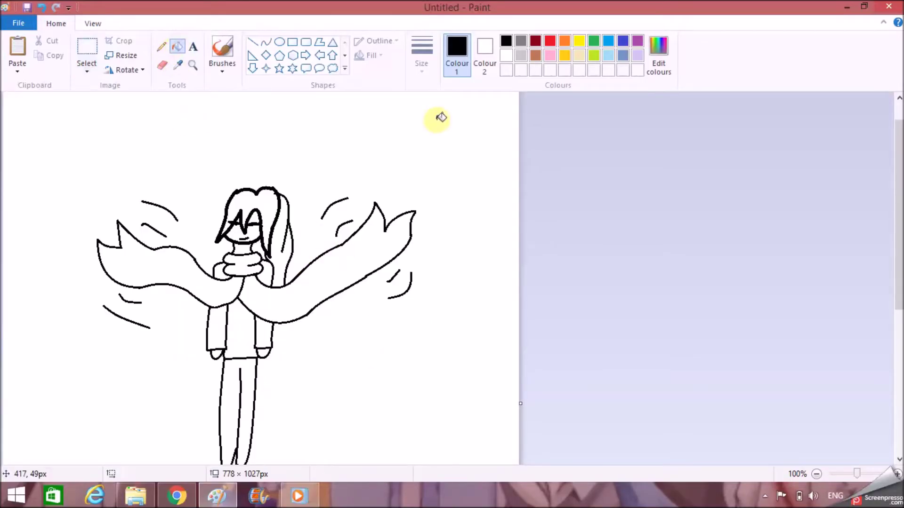
Step: Mix a bright turquoise in Edit colours and fill the scarf around the neck and its wings
click(658, 55)
click(386, 171)
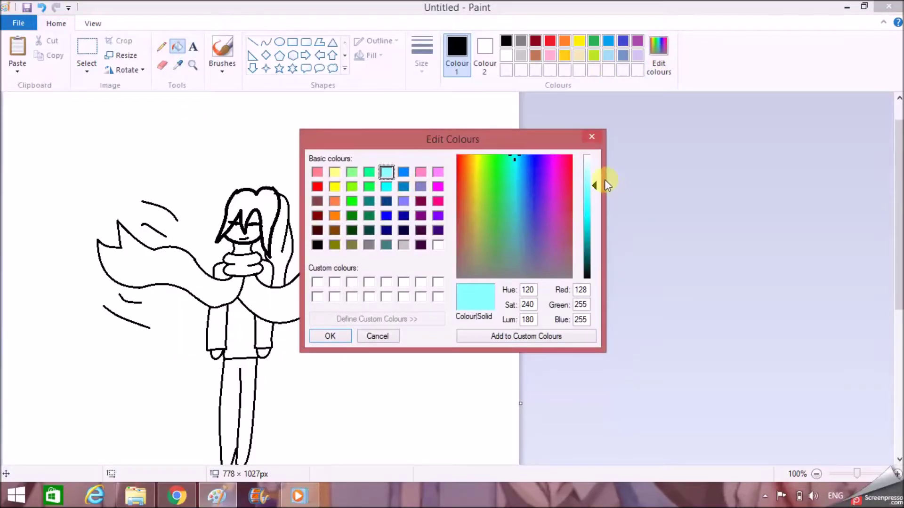
click(369, 230)
drag(594, 264, 595, 216)
drag(510, 159, 512, 159)
click(596, 211)
click(331, 336)
click(242, 265)
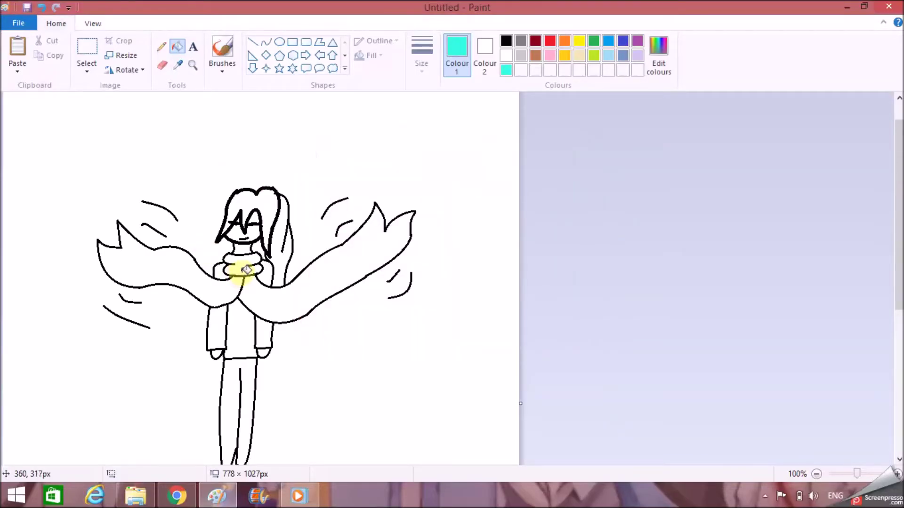
click(263, 292)
Step: Undo a stray black curve, then fill the lower legs with a near-black colour as boots
click(267, 44)
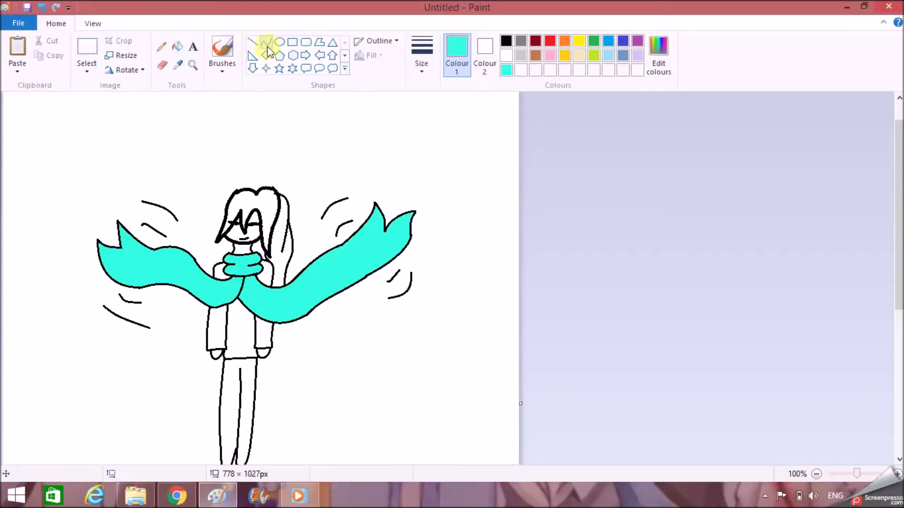
click(507, 42)
scroll(454, 232, down, 3)
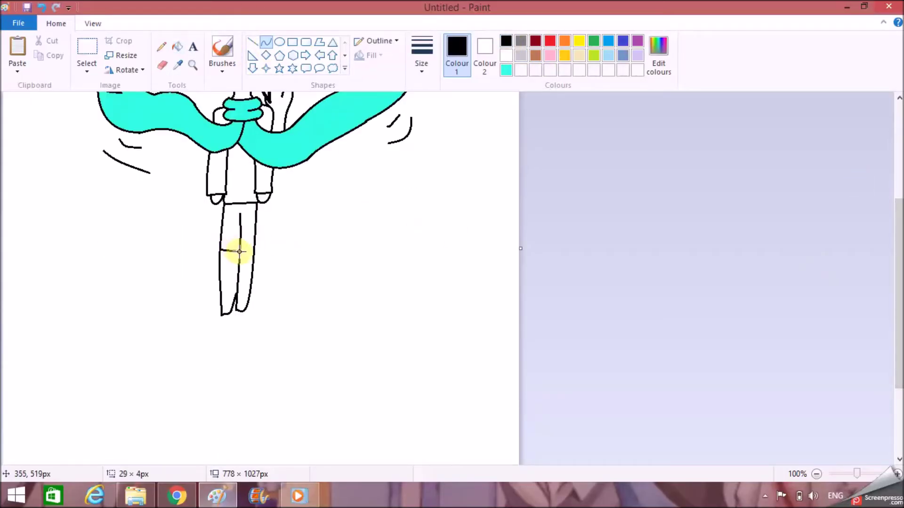
key(ctrl+z)
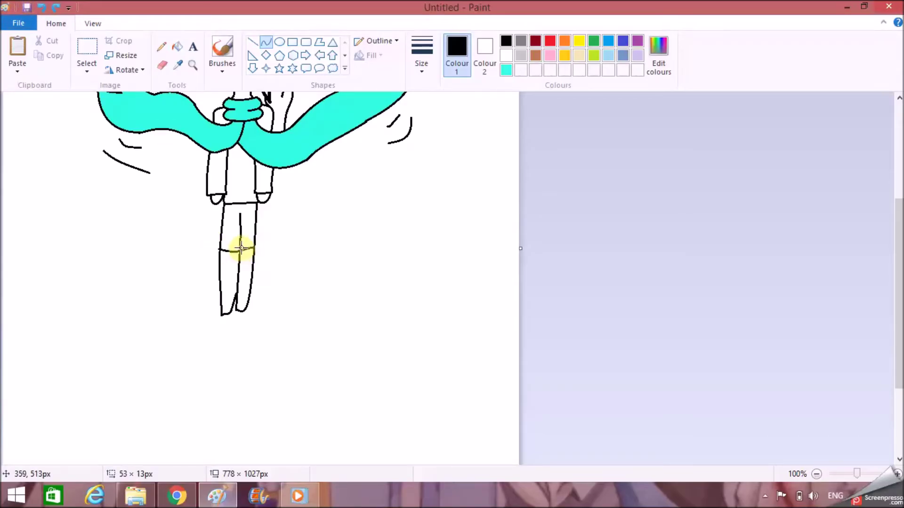
click(177, 46)
click(658, 51)
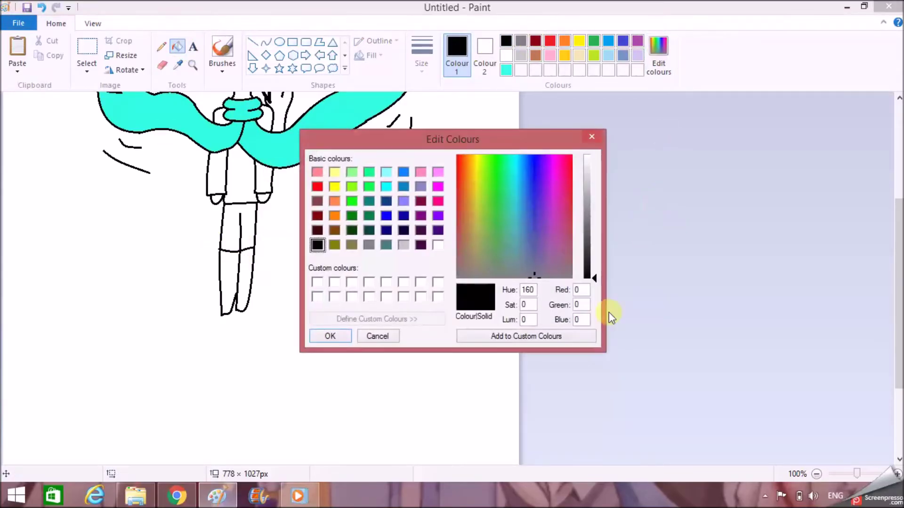
click(594, 275)
click(330, 335)
click(238, 282)
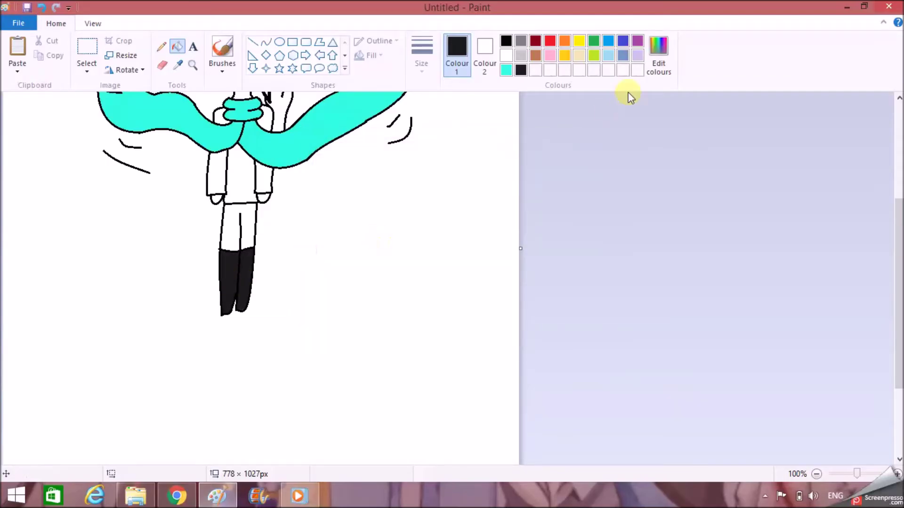
Step: Darken the saved turquoise to a teal and fill the upper legs with it
click(507, 70)
click(659, 52)
drag(596, 207, 597, 228)
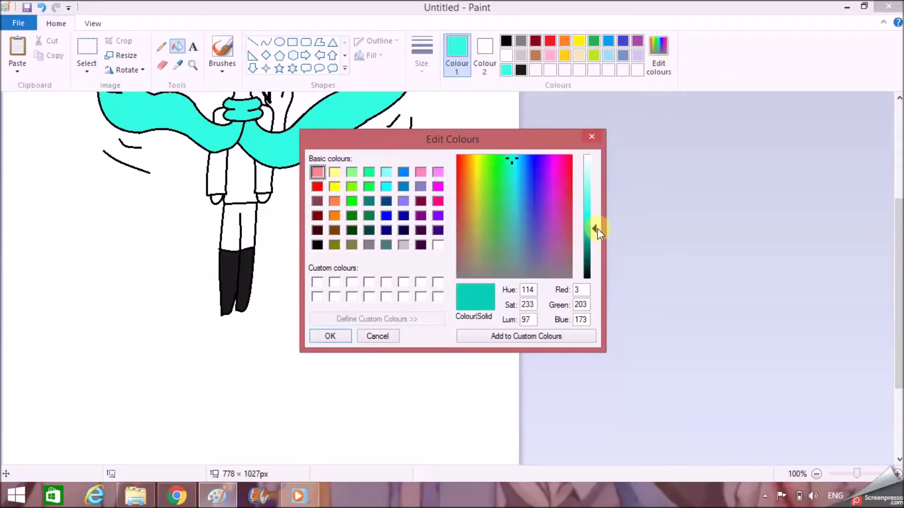
click(593, 248)
click(594, 237)
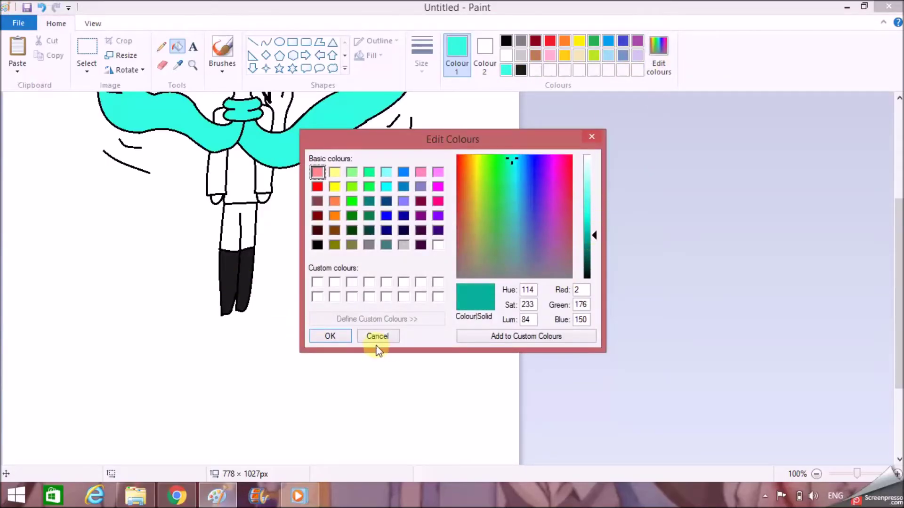
click(330, 336)
click(247, 218)
drag(898, 290, 900, 241)
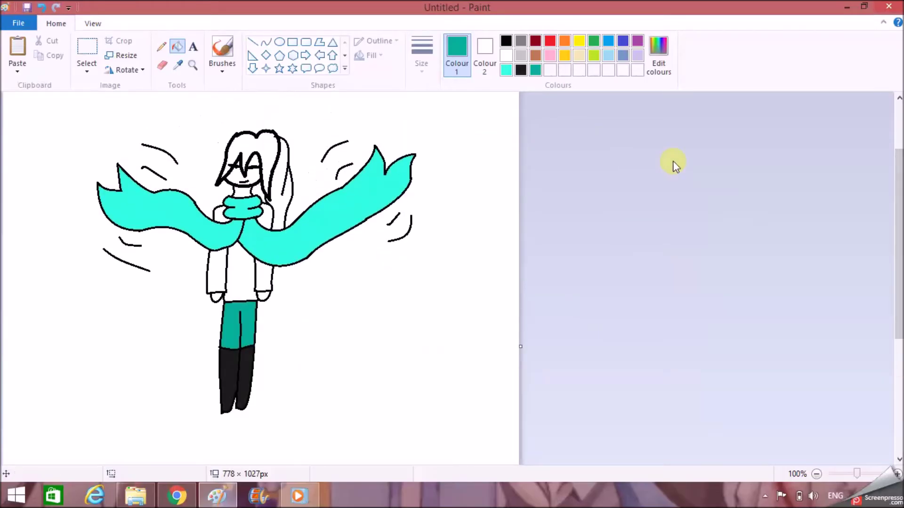
Step: Fill the face and neck light beige, then mix a pale light-blue colour
click(578, 56)
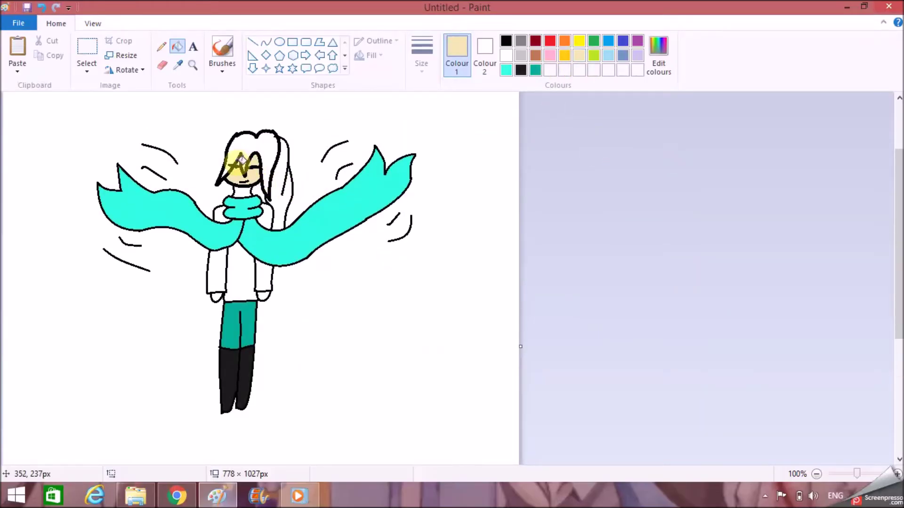
click(243, 190)
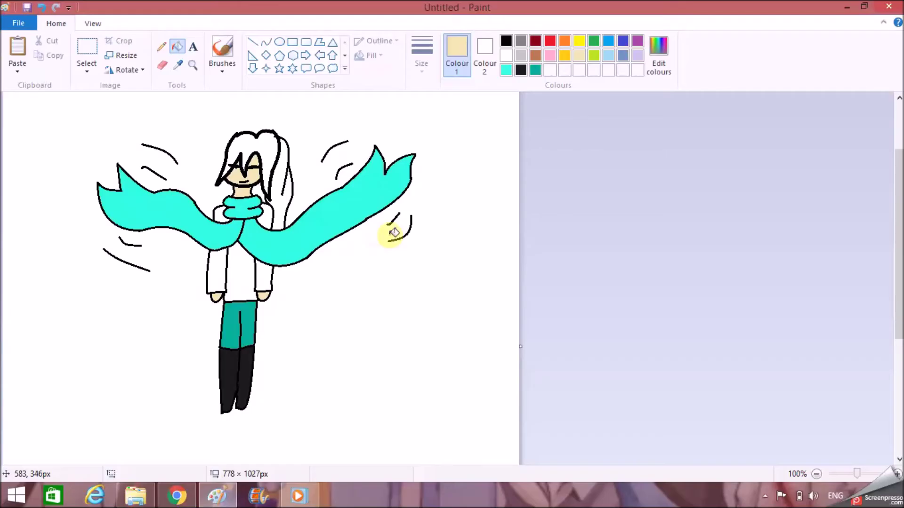
click(506, 70)
click(658, 55)
click(386, 172)
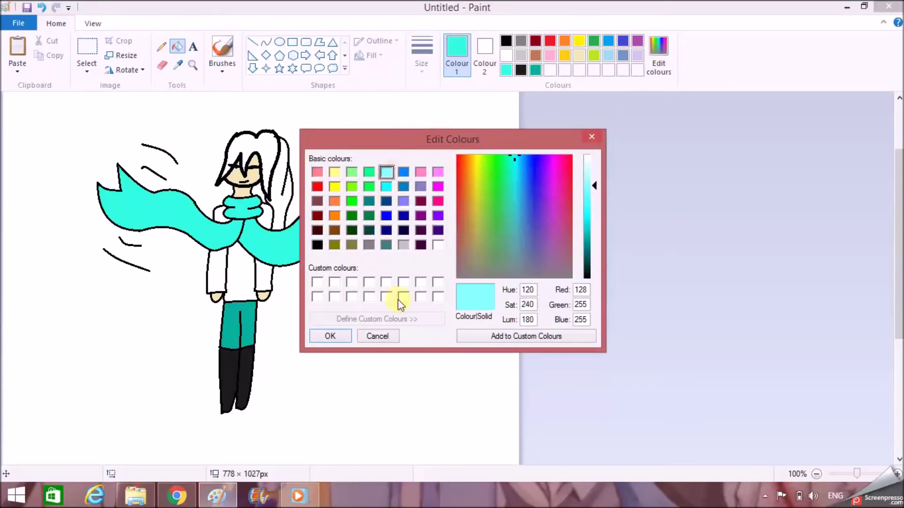
drag(595, 180, 594, 173)
click(324, 333)
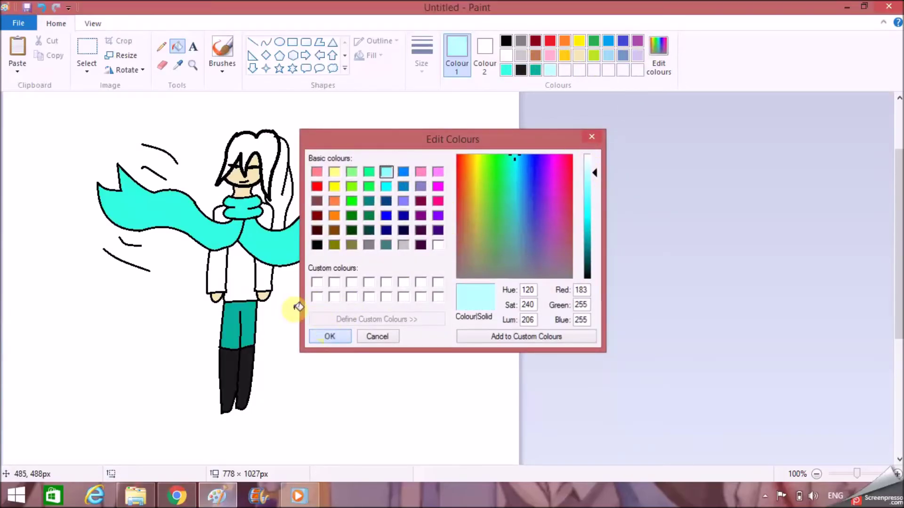
Step: Fill the torso and both sleeves pale blue, undoing a fill that recoloured the outlines
click(245, 281)
click(263, 270)
click(208, 273)
click(41, 7)
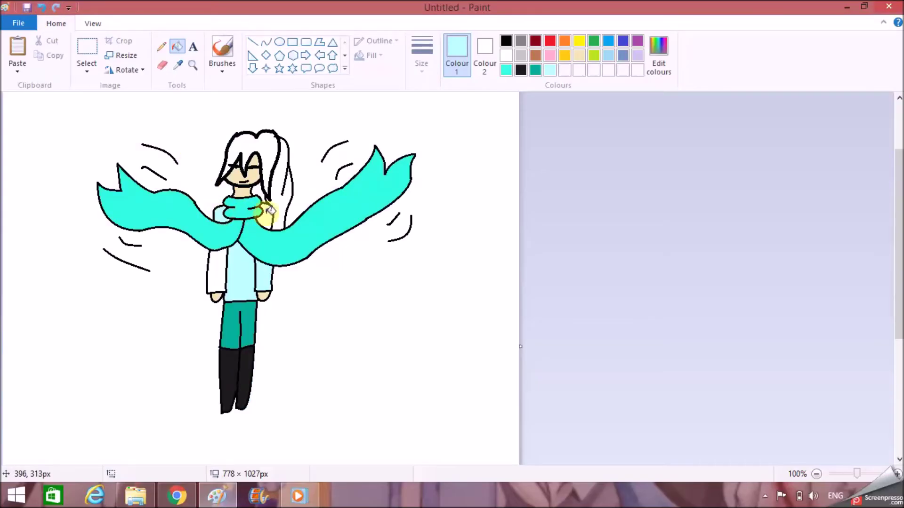
click(216, 283)
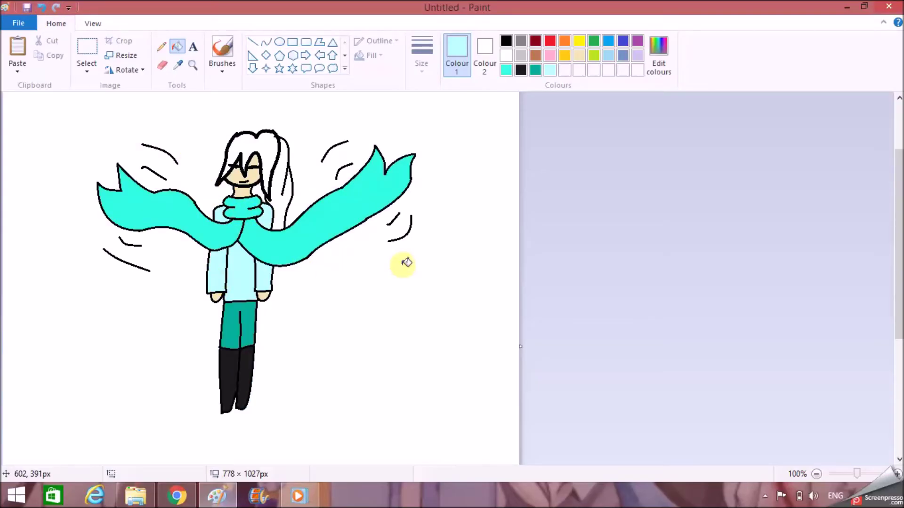
Step: Lighten the yellow swatch to a pale blonde colour for the hair
click(579, 41)
click(658, 56)
drag(596, 211, 591, 165)
click(328, 337)
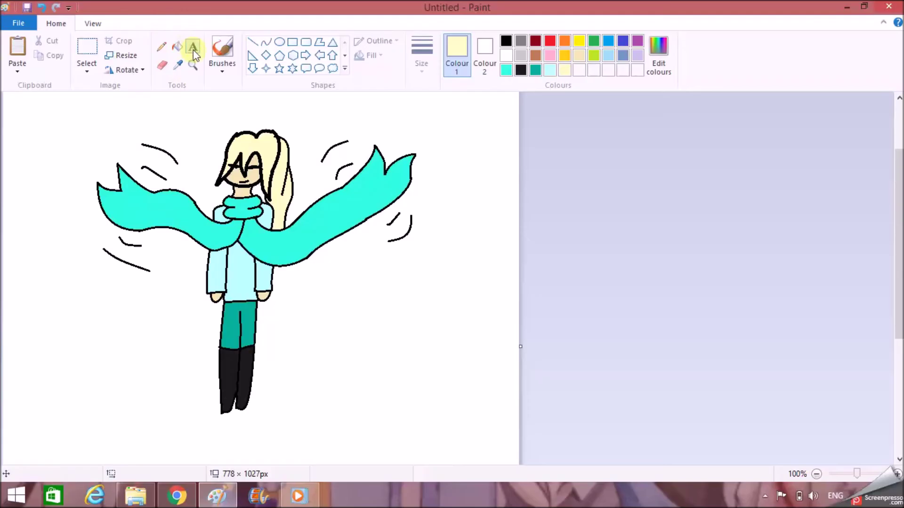
Step: Add a text caption 'melisa gold' / 'fairy tail' on two lines and fit its box beside the legs
click(506, 41)
click(50, 288)
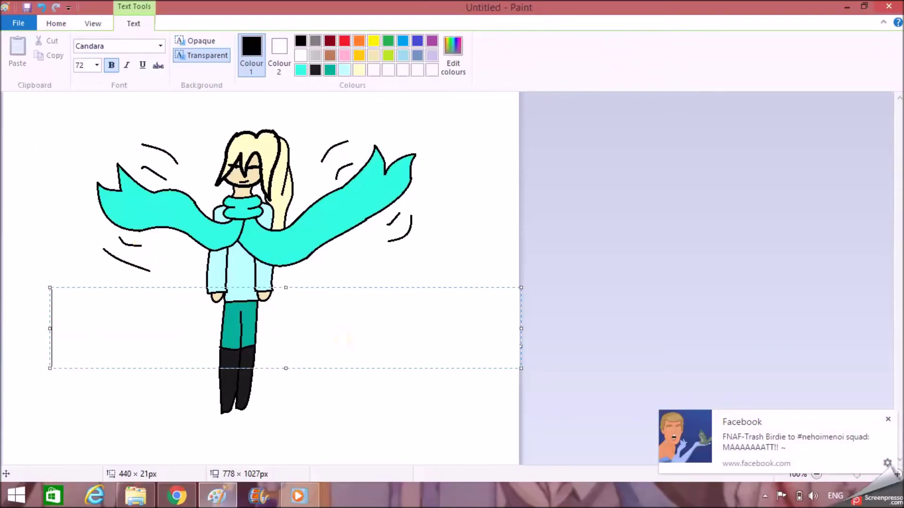
text(melisa gold)
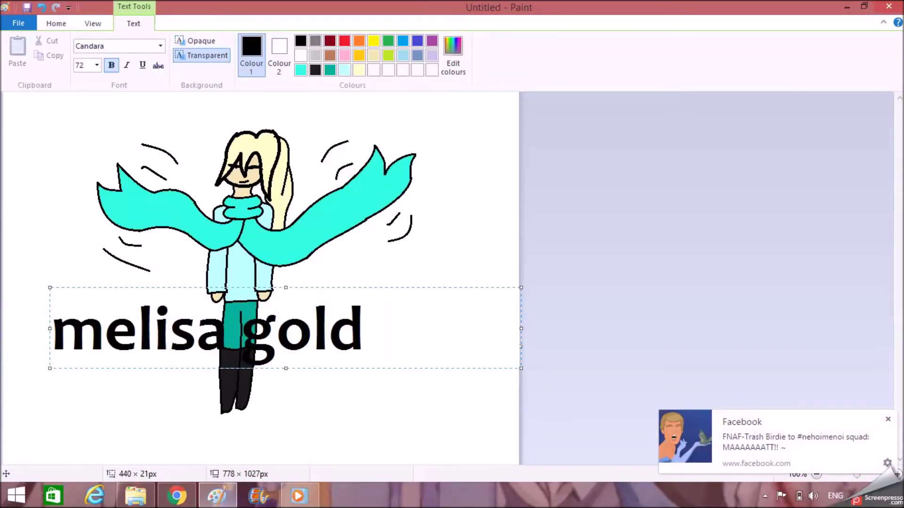
key(Return)
text(fairy tail)
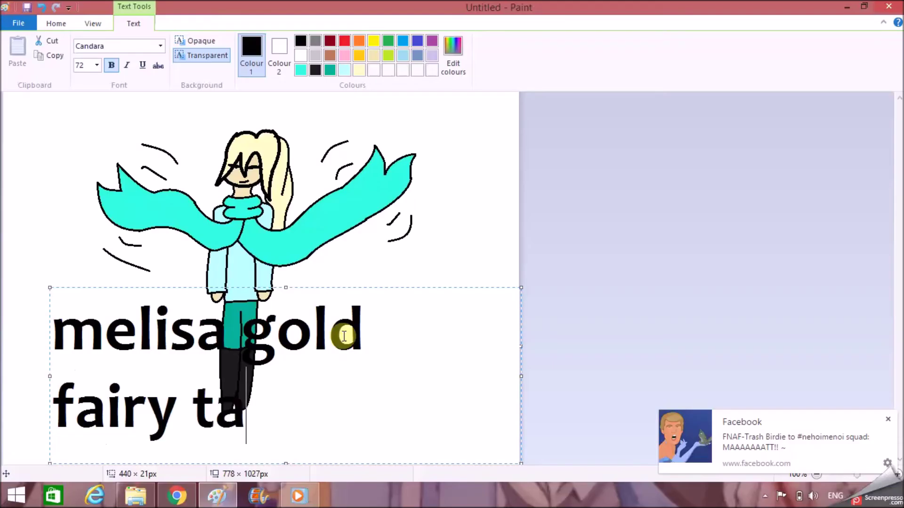
mouse_move(427, 288)
mouse_down()
mouse_move(428, 306)
mouse_move(411, 289)
mouse_up()
drag(505, 287, 218, 258)
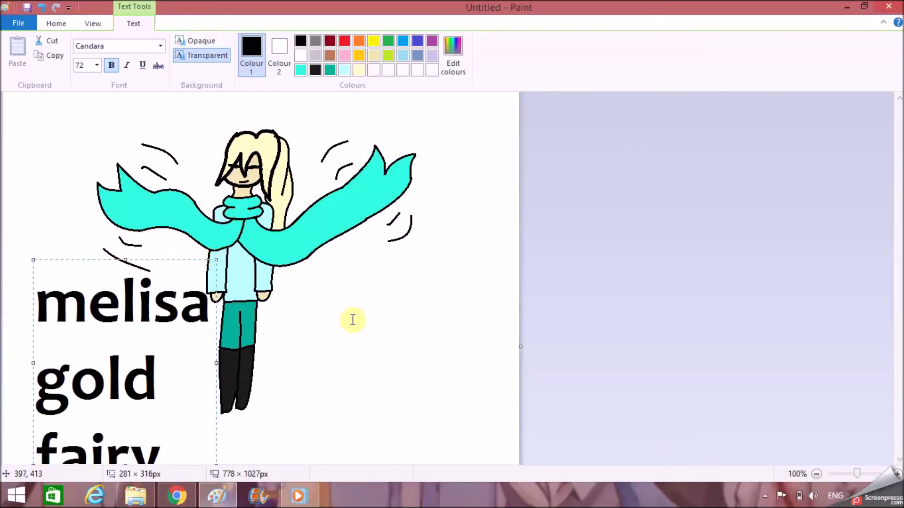
click(405, 330)
drag(898, 154, 898, 226)
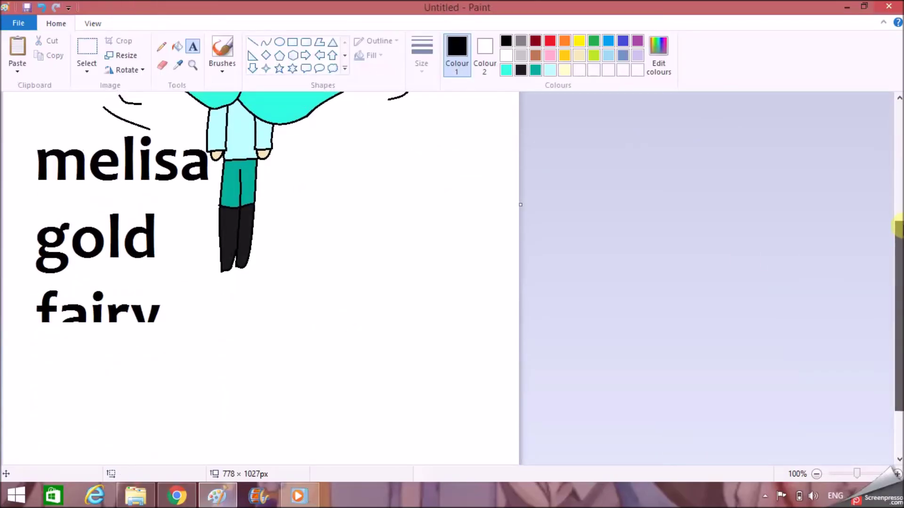
click(42, 7)
click(77, 288)
text(melisa)
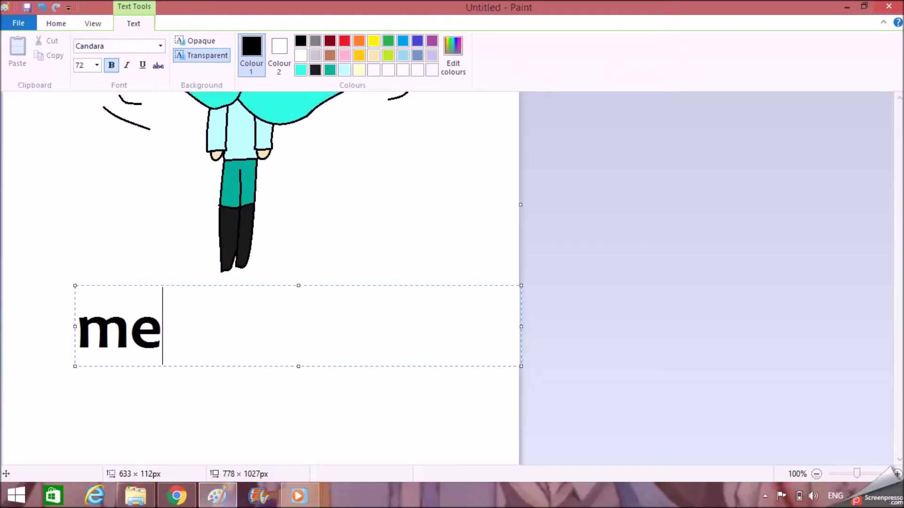
text( gold)
click(403, 218)
click(18, 23)
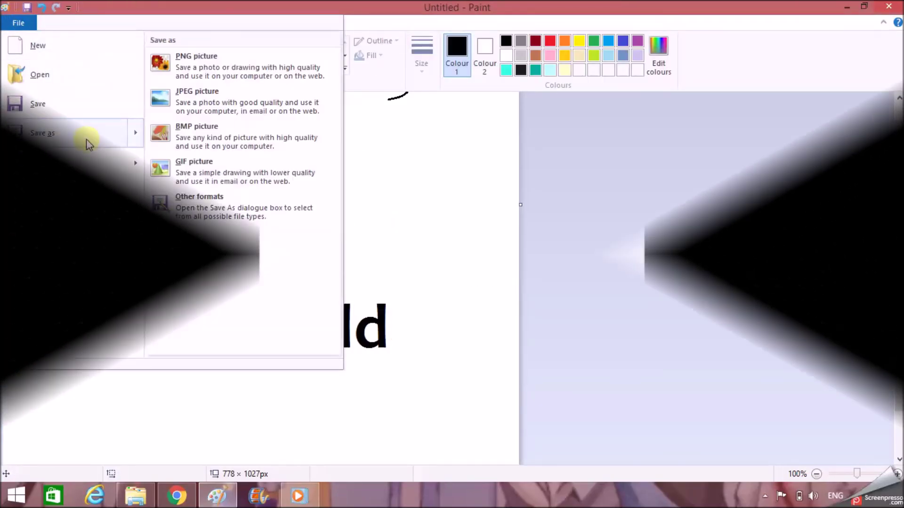